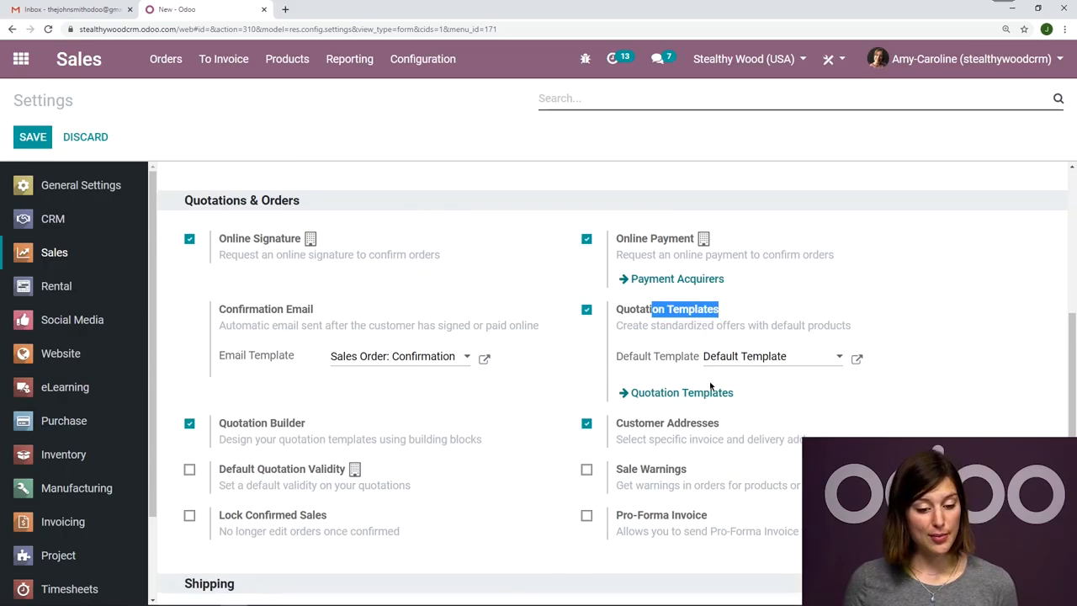
left_click_drag(255, 420, 288, 425)
left_click(325, 414)
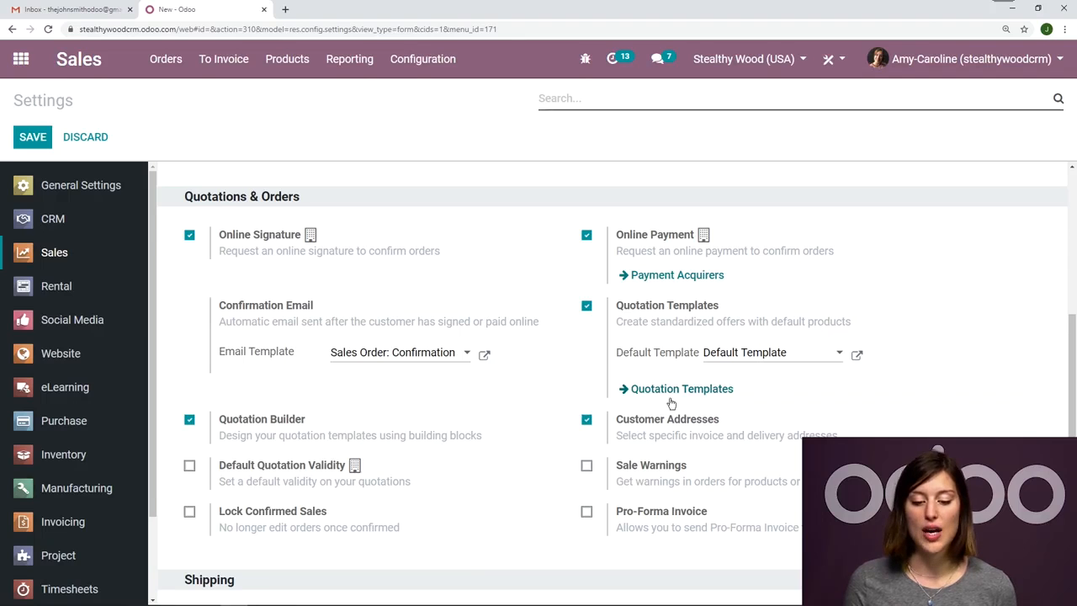
Create a new quotation template named "Conference Room Table".
left_click(435, 67)
left_click(436, 156)
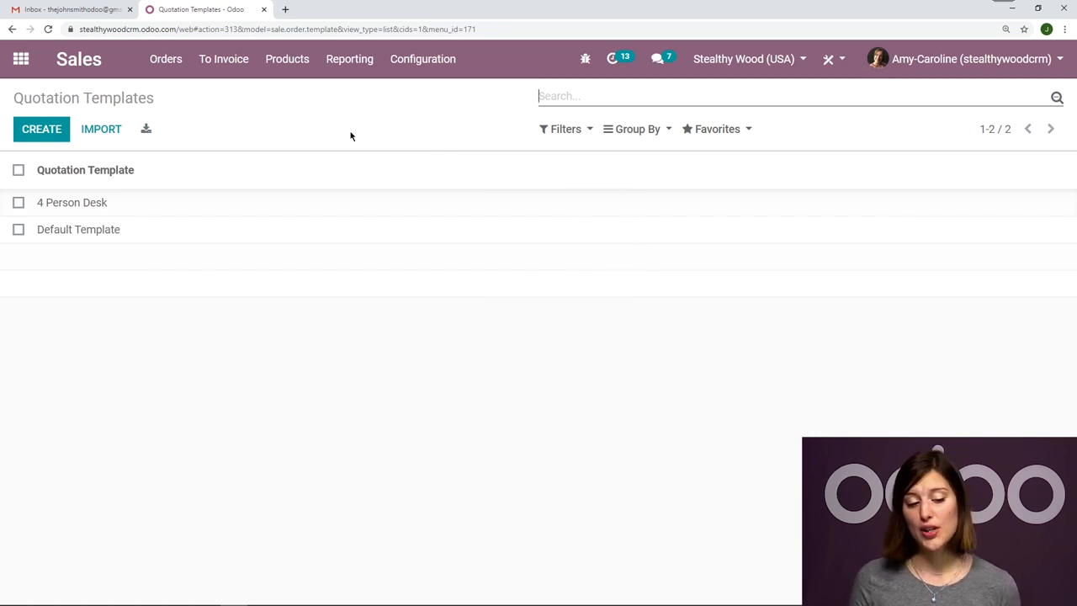
left_click(26, 132)
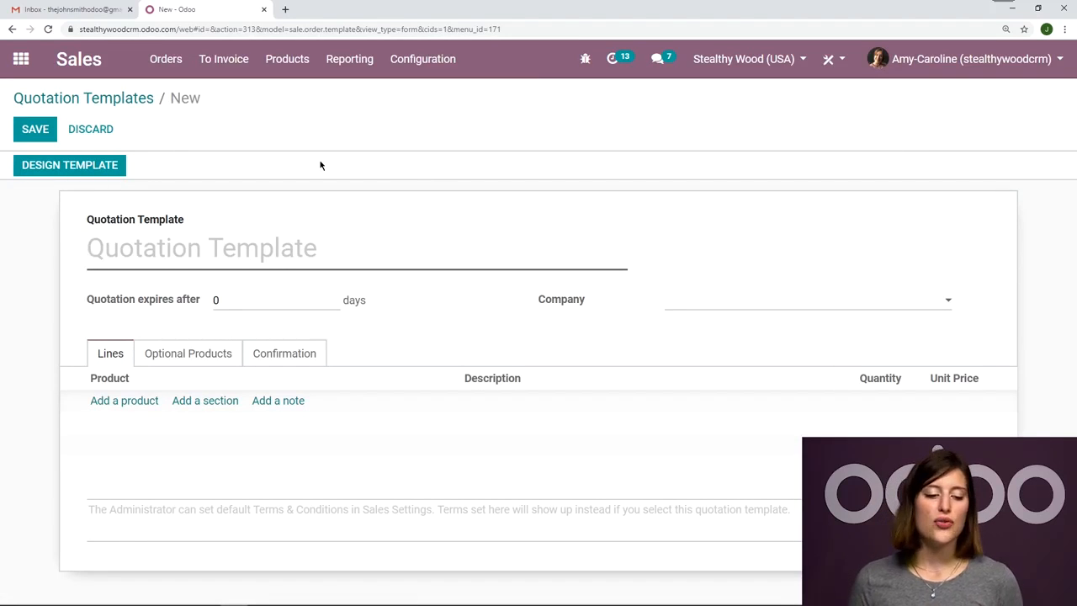
type("Conference Room Table")
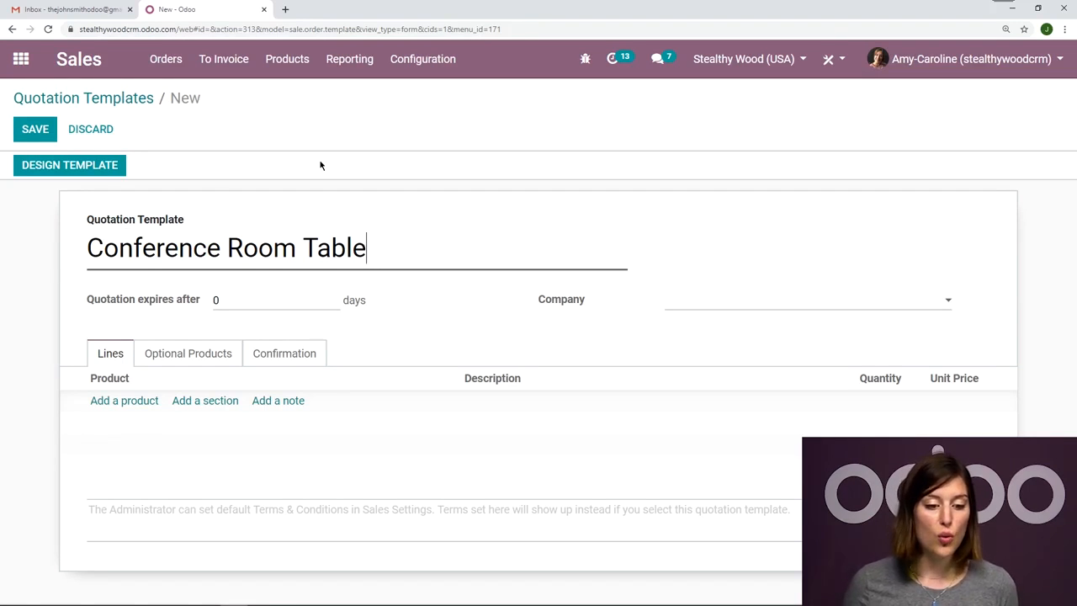
Add the product [FURN_6741] Large Meeting Table to the quotation template's lines.
left_click(148, 402)
type("large")
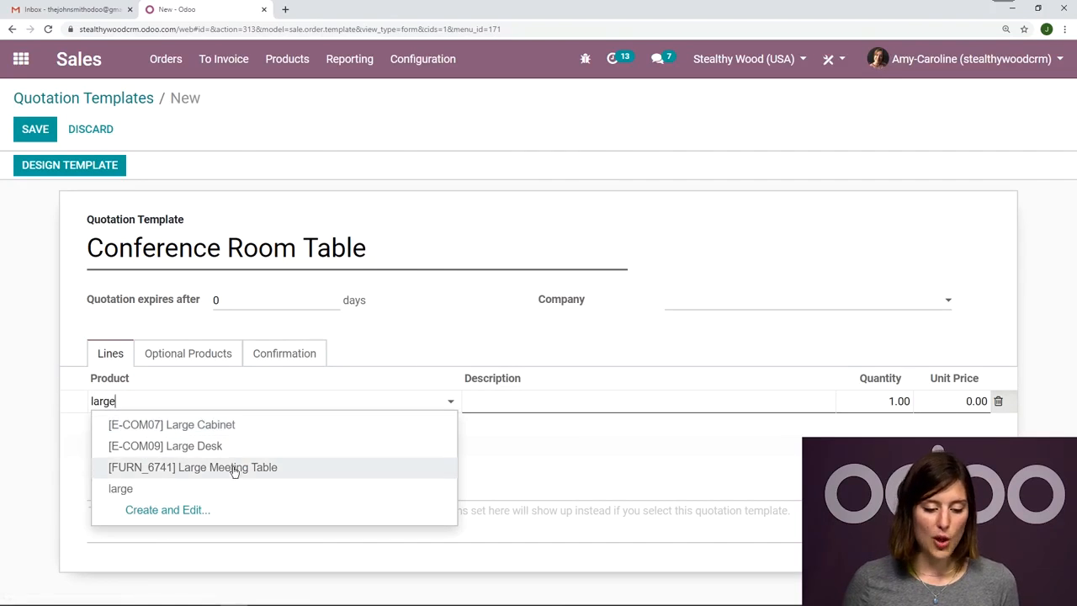
left_click(235, 468)
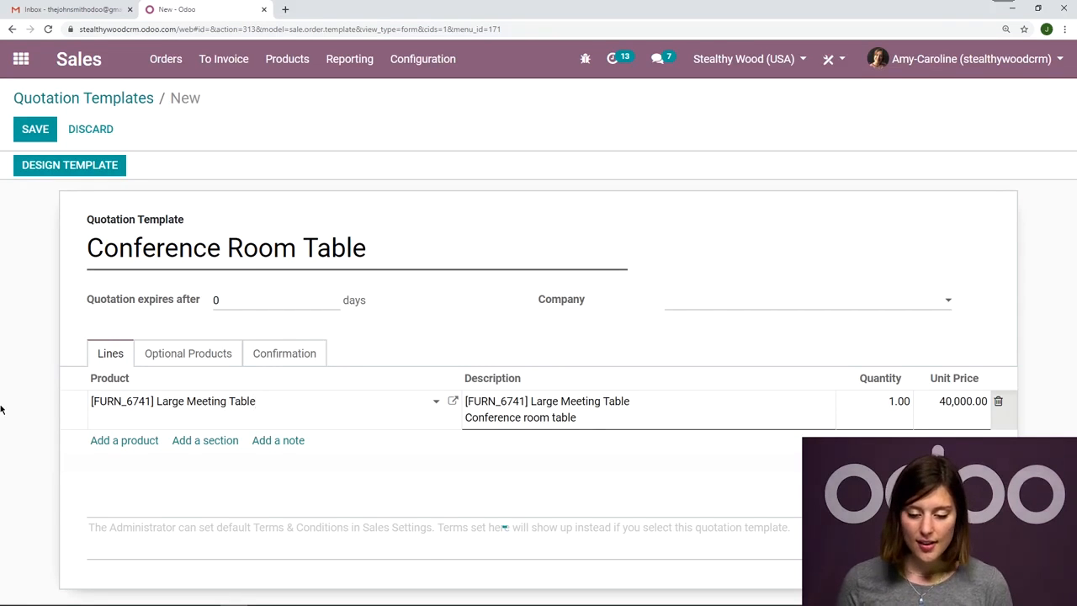
left_click(2, 410)
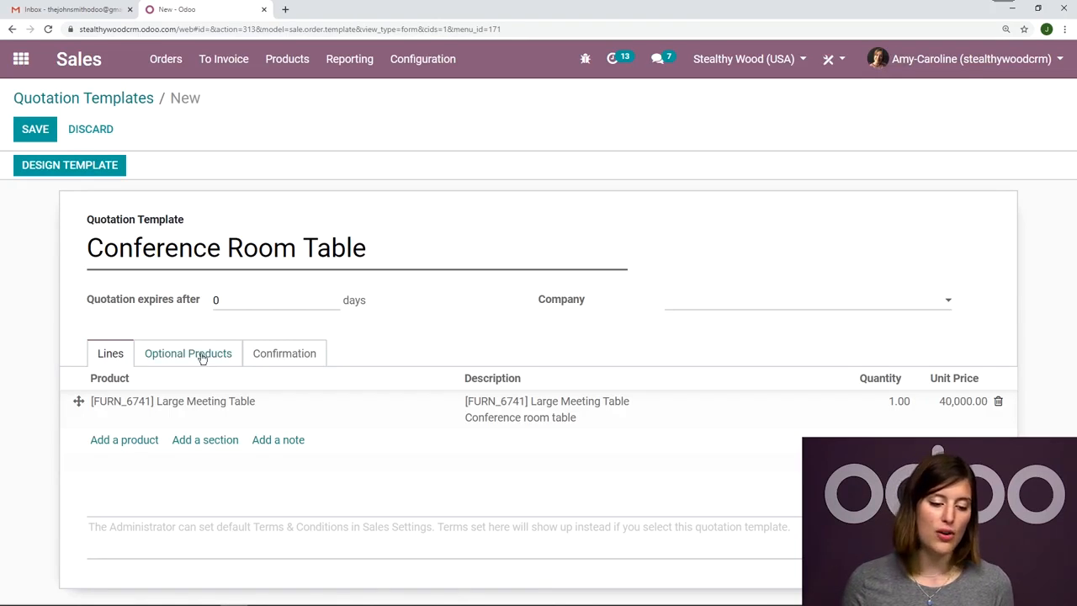
Add [FURN_7777] Office Chair and [FURN_0269] Office Chair Black as optional products of the template.
left_click(165, 360)
left_click(99, 400)
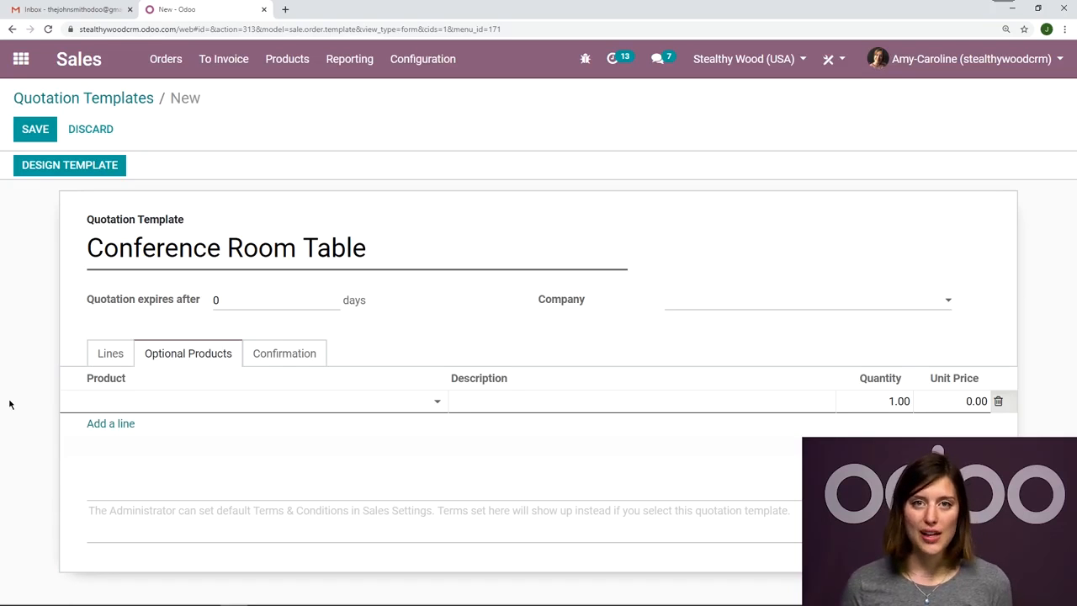
type("chair")
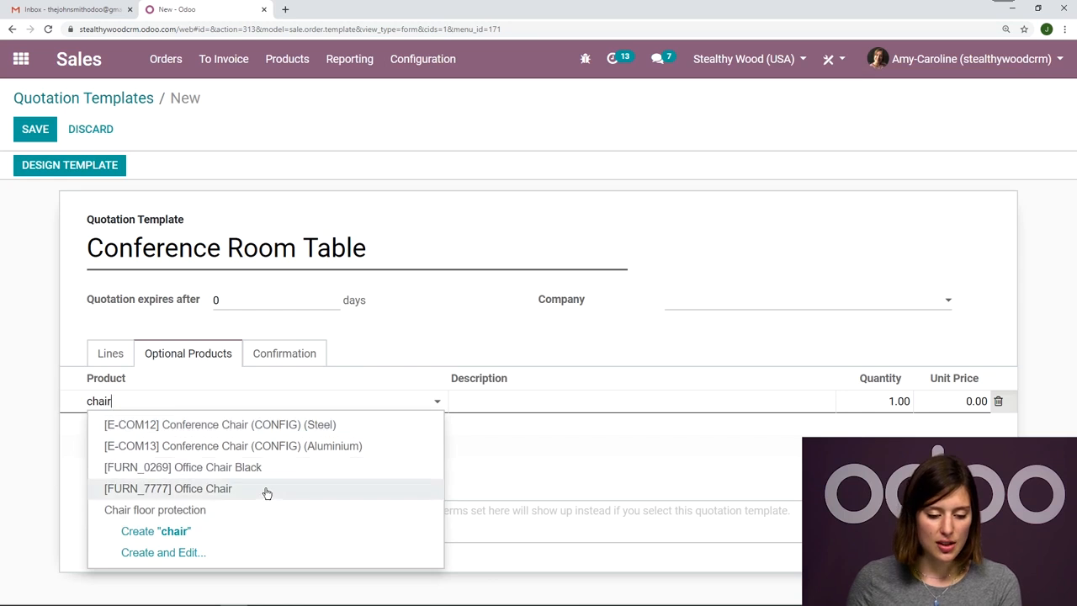
left_click(266, 492)
left_click(128, 428)
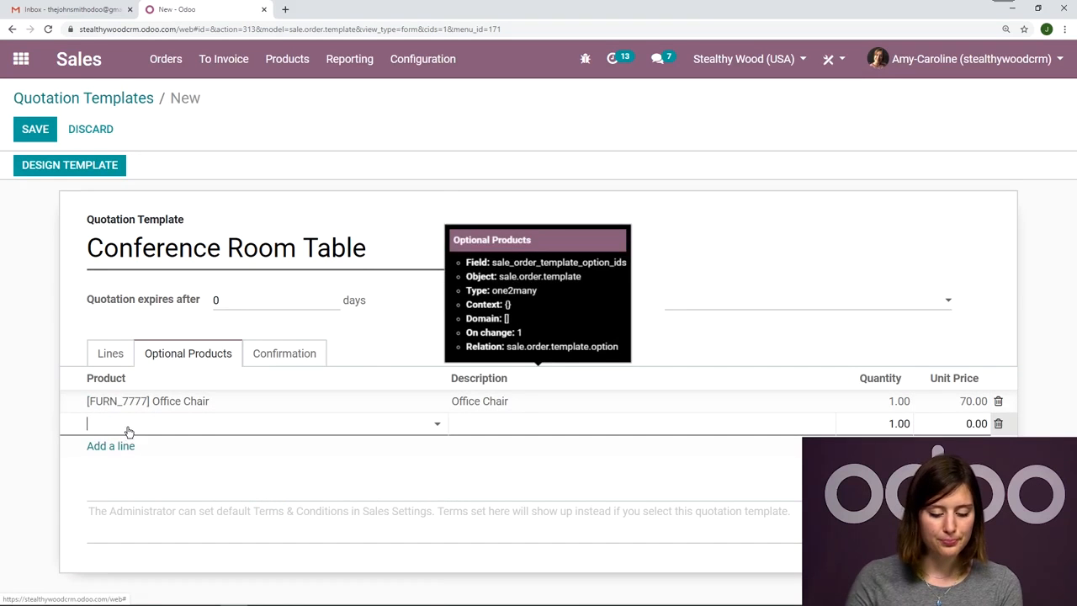
type("chai")
left_click(256, 489)
left_click(5, 393)
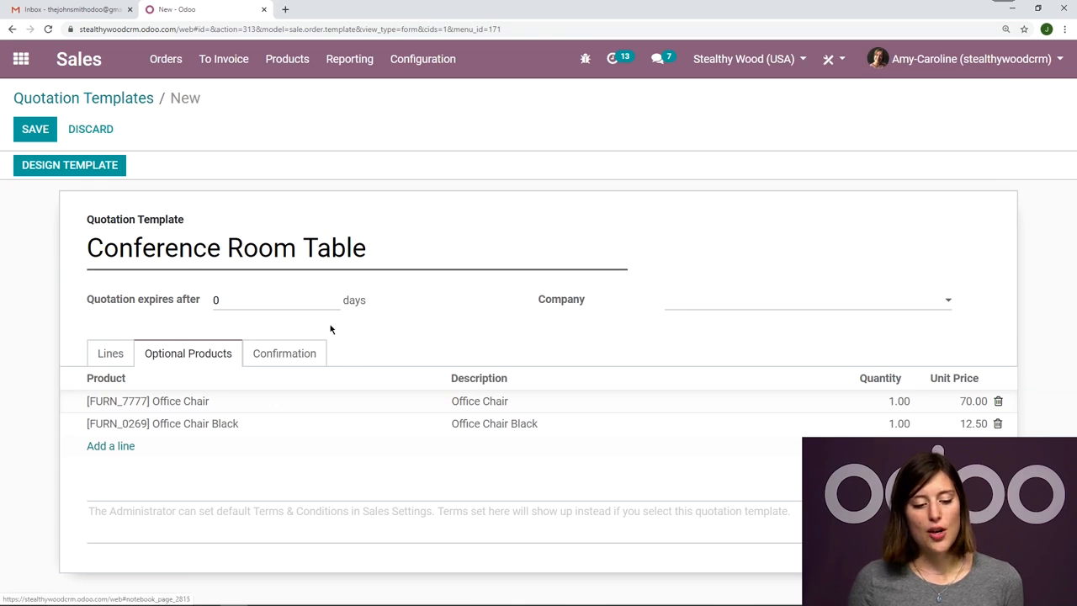
Review the template's confirmation settings, its product lines and the companies available for it.
left_click(277, 354)
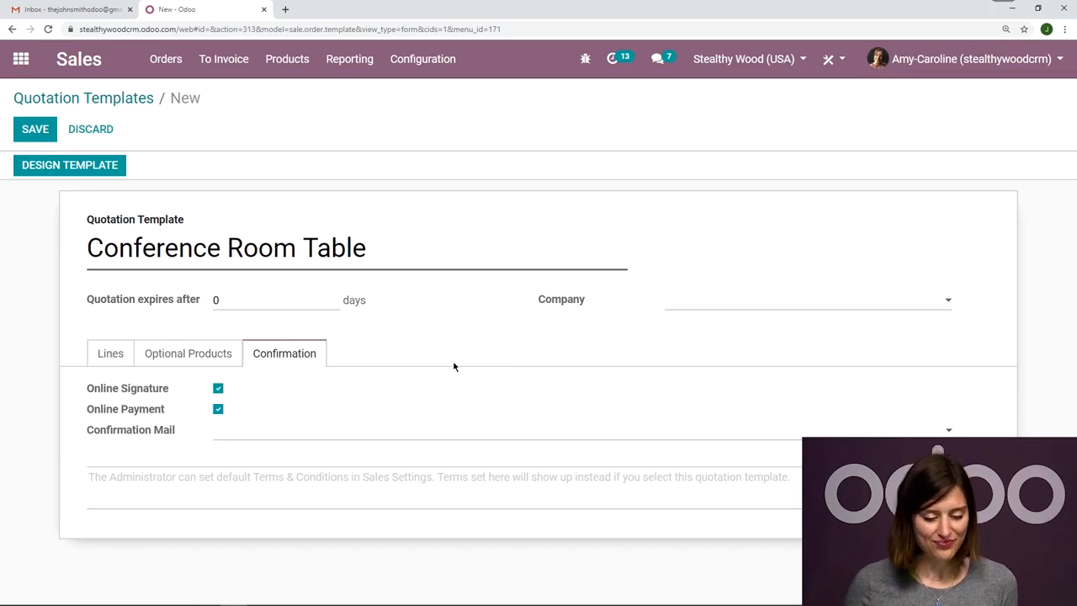
left_click(116, 357)
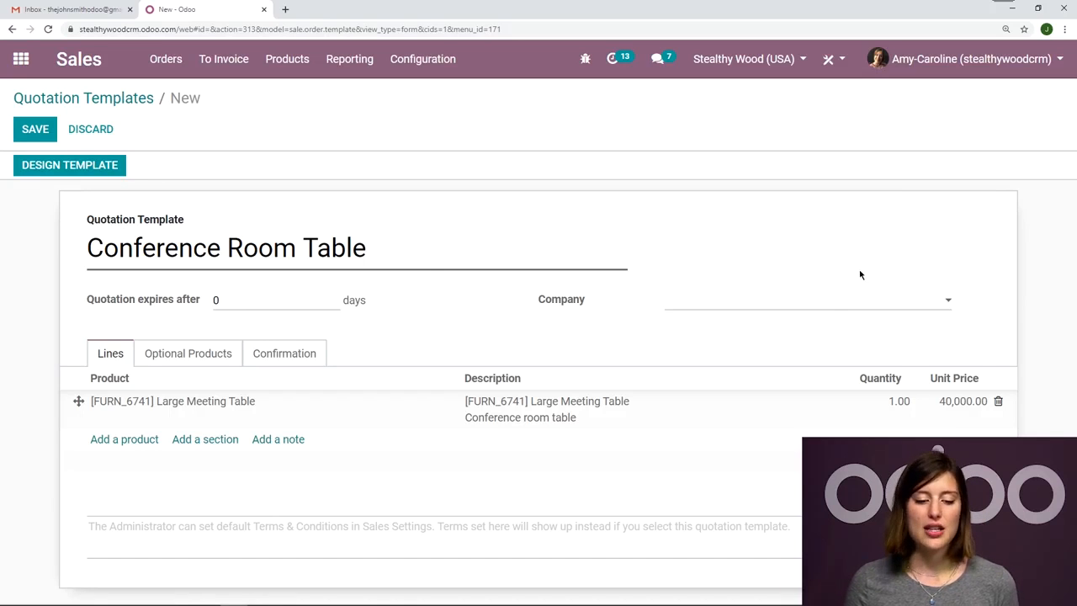
left_click(808, 301)
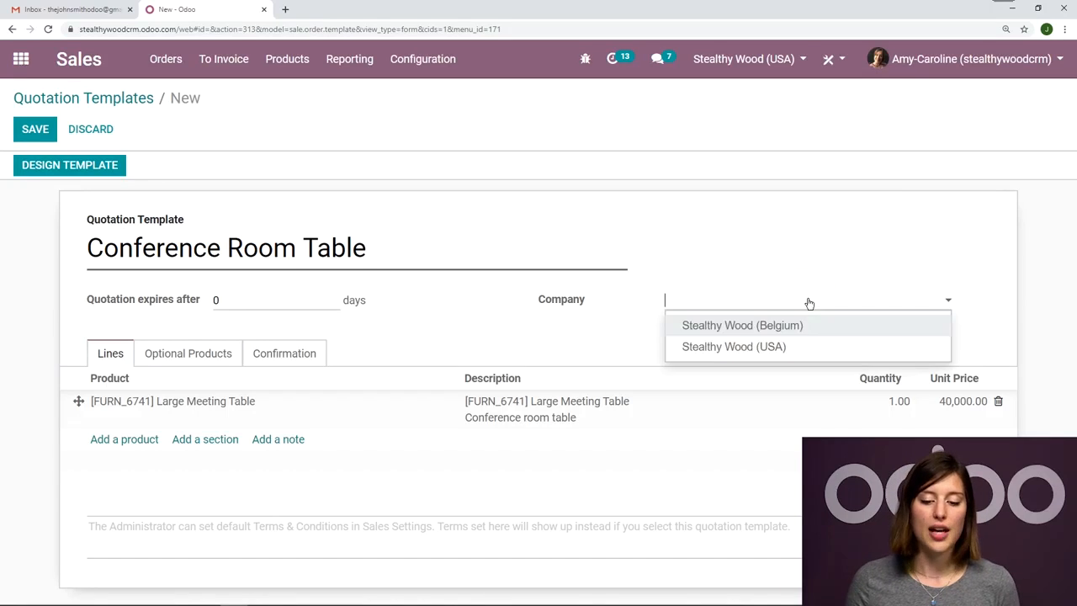
left_click(793, 251)
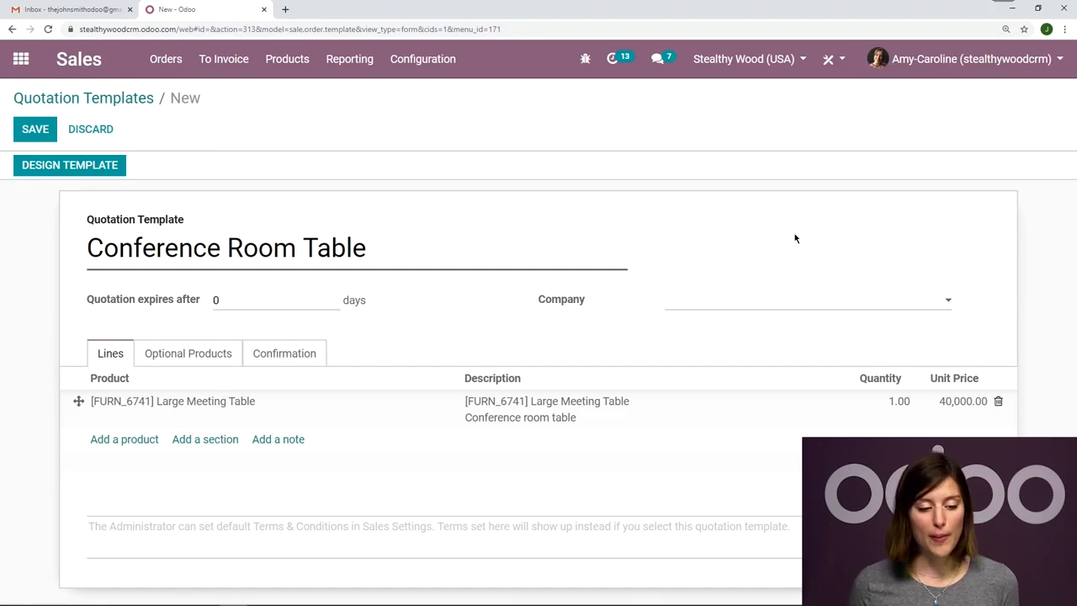
Save the quotation template and open its web page design for editing.
left_click(38, 131)
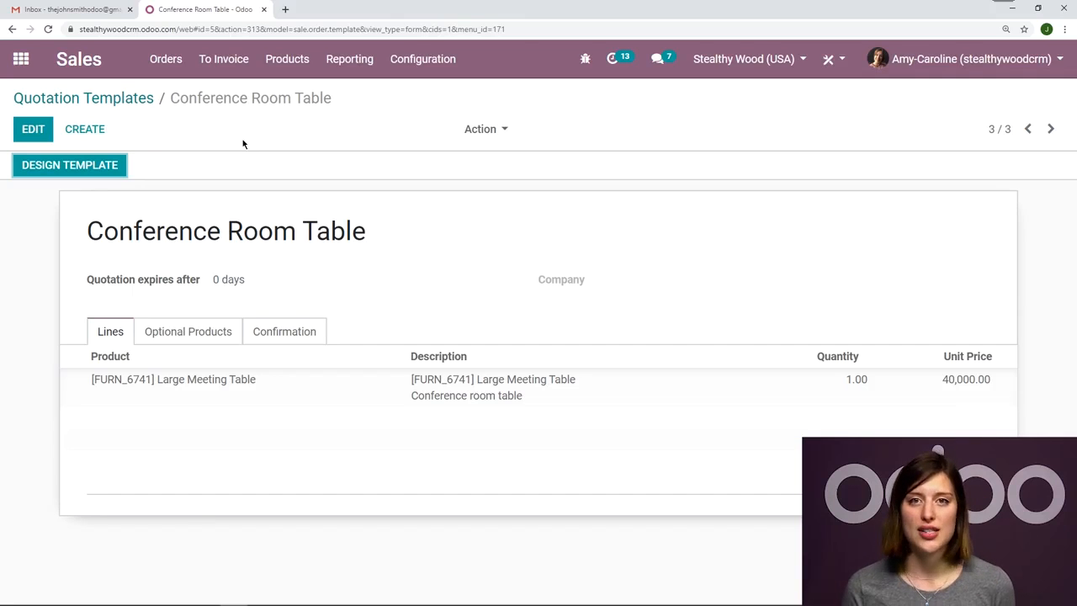
left_click(88, 158)
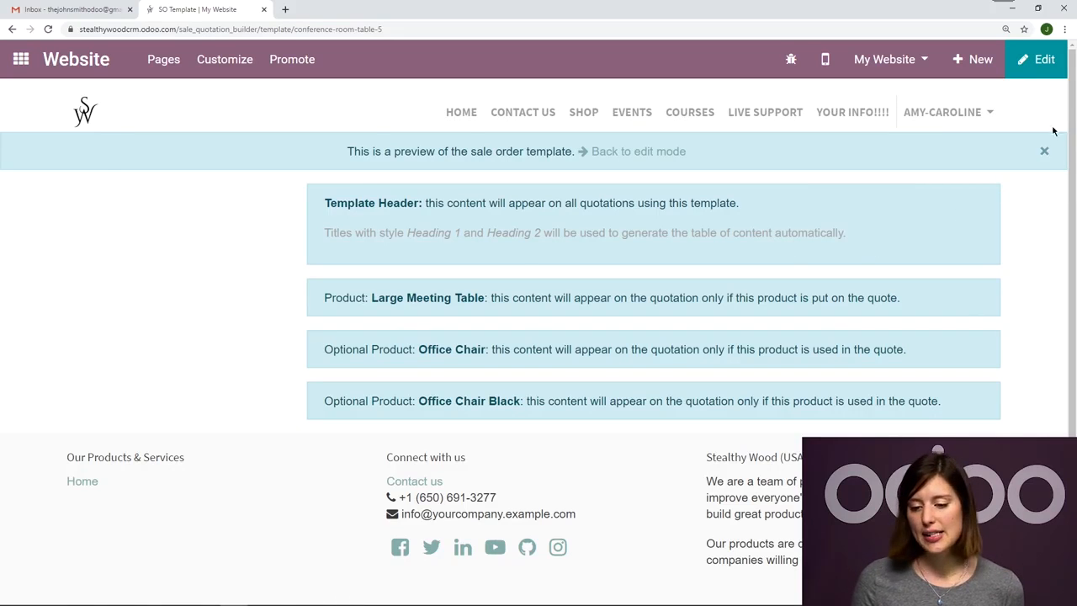
left_click(1040, 59)
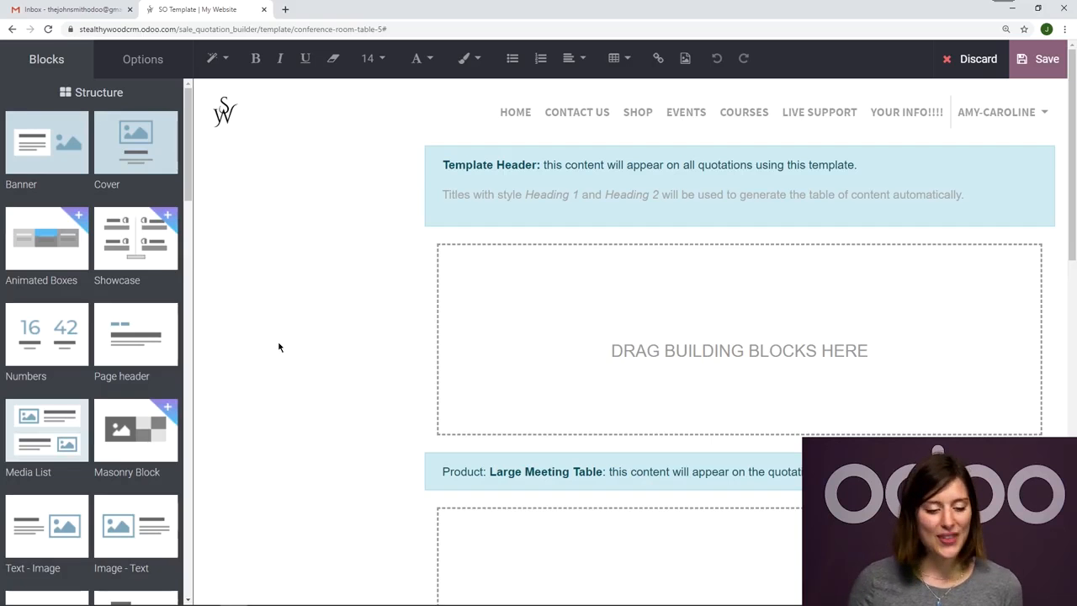
Place a Cover block in the area below the template header and change its headline to "Your Conference Room Table!".
left_click_drag(122, 137, 616, 263)
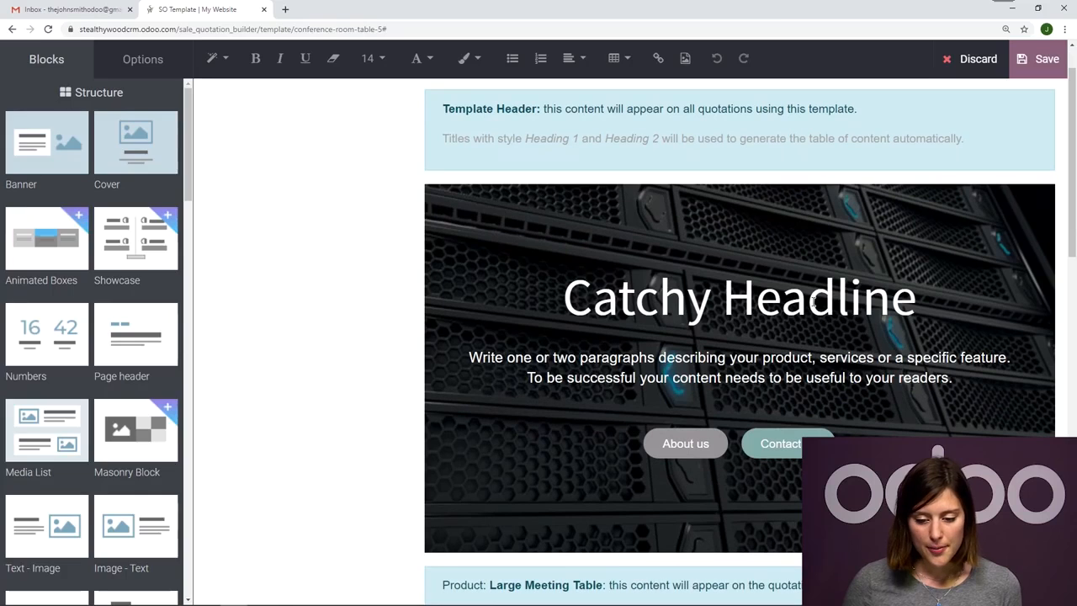
triple_click(816, 301)
type("Your Conference Room Table")
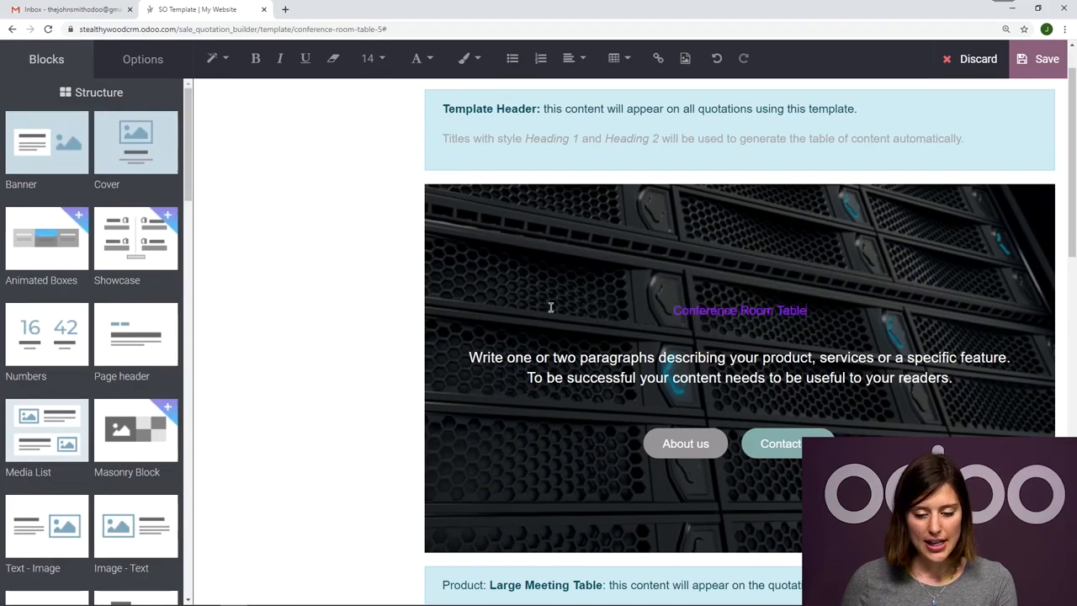
left_click(693, 328)
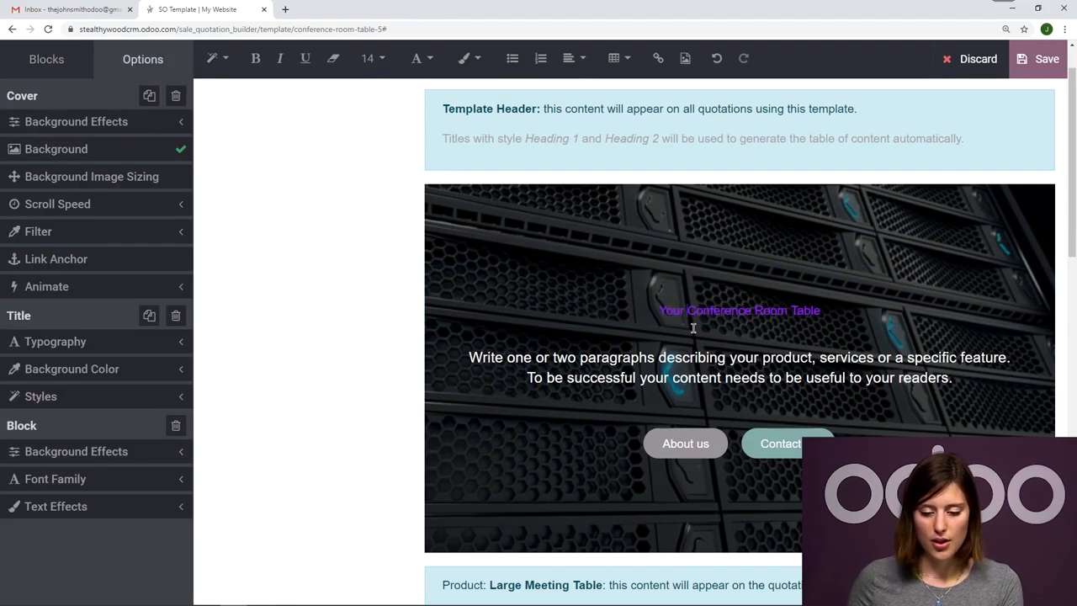
left_click(852, 302)
type("!")
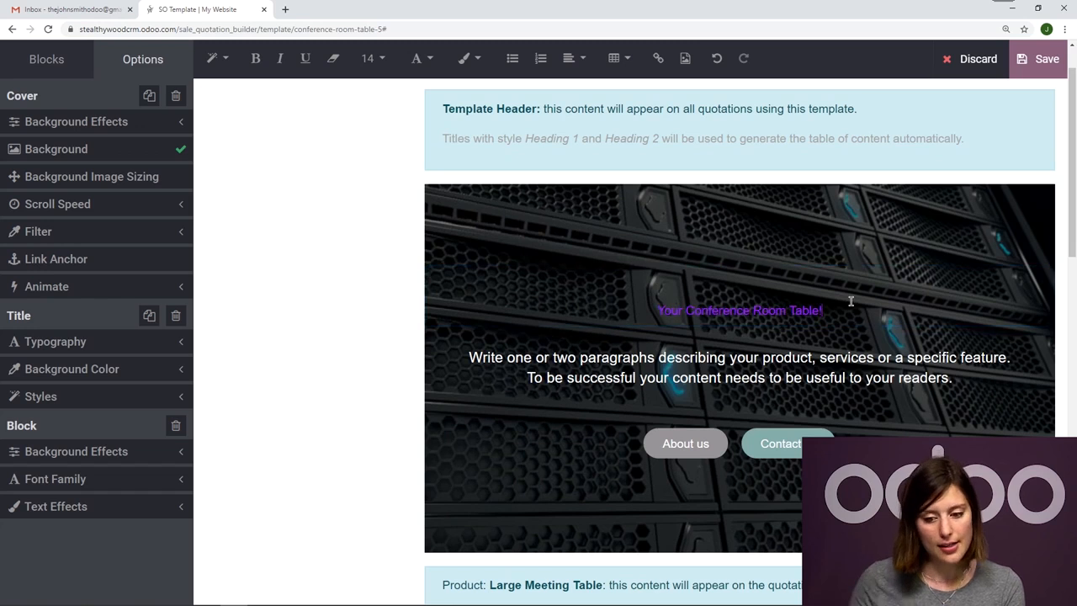
Format the Cover block's headline with font size 36 and white text.
left_click_drag(839, 308, 620, 297)
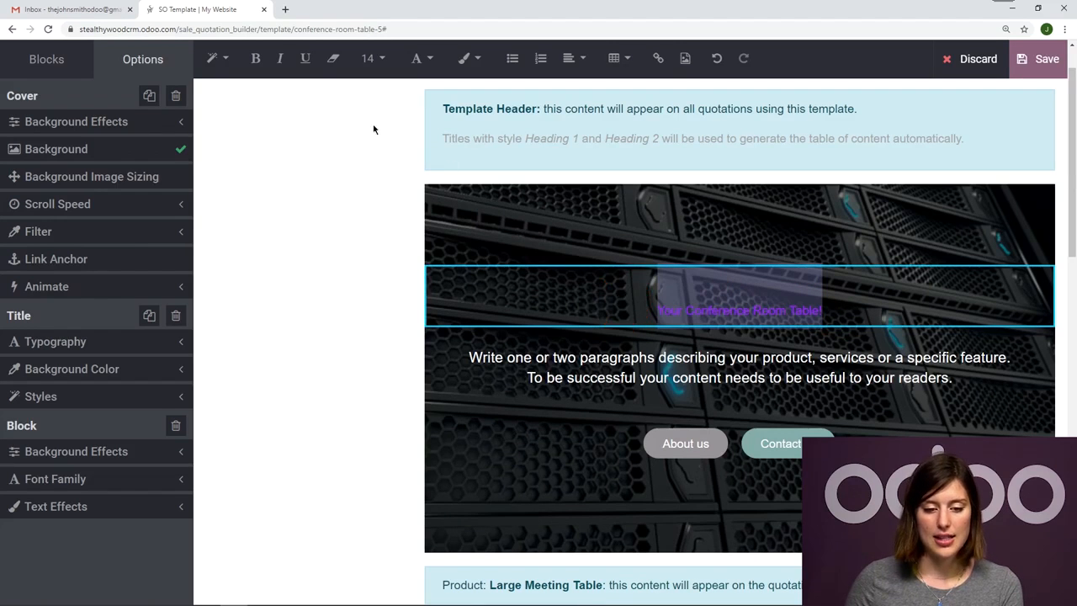
left_click(368, 59)
left_click(387, 303)
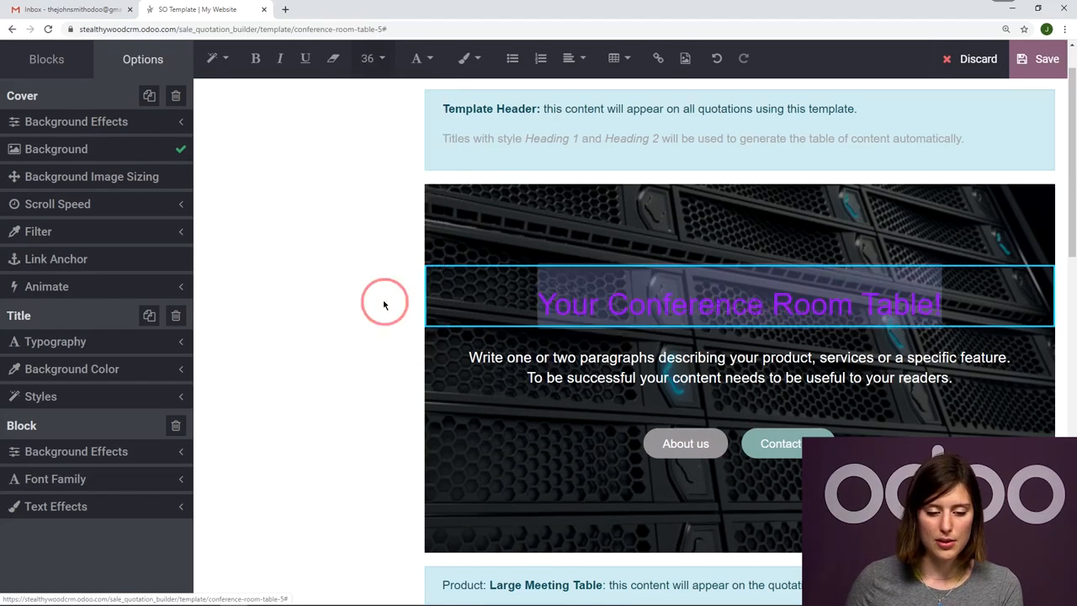
left_click(425, 58)
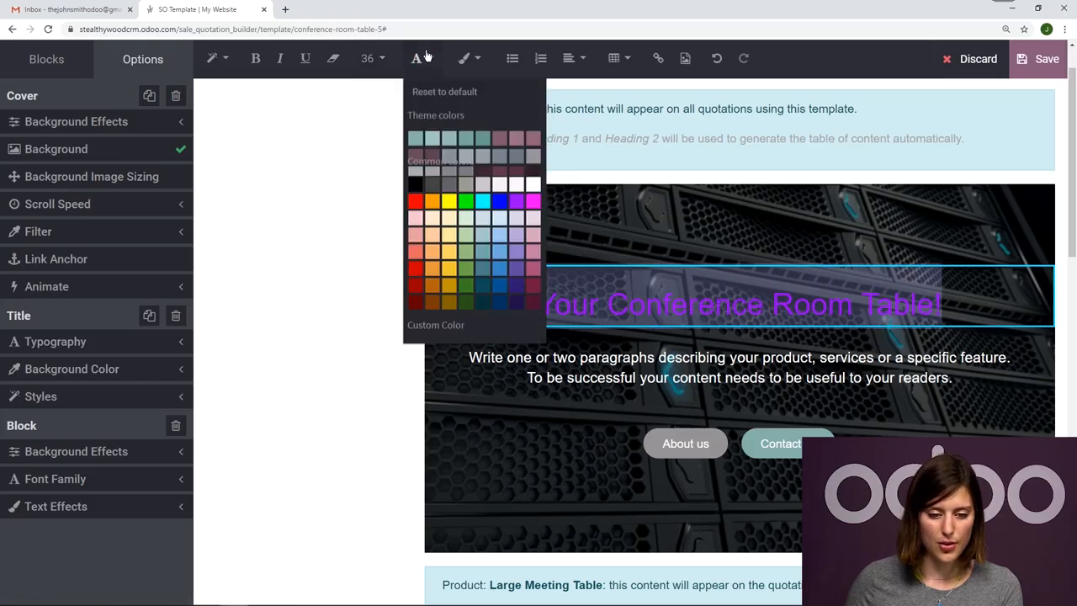
left_click(527, 192)
Replace the Cover block's paragraph with "My products are so great! Yay!".
triple_click(922, 385)
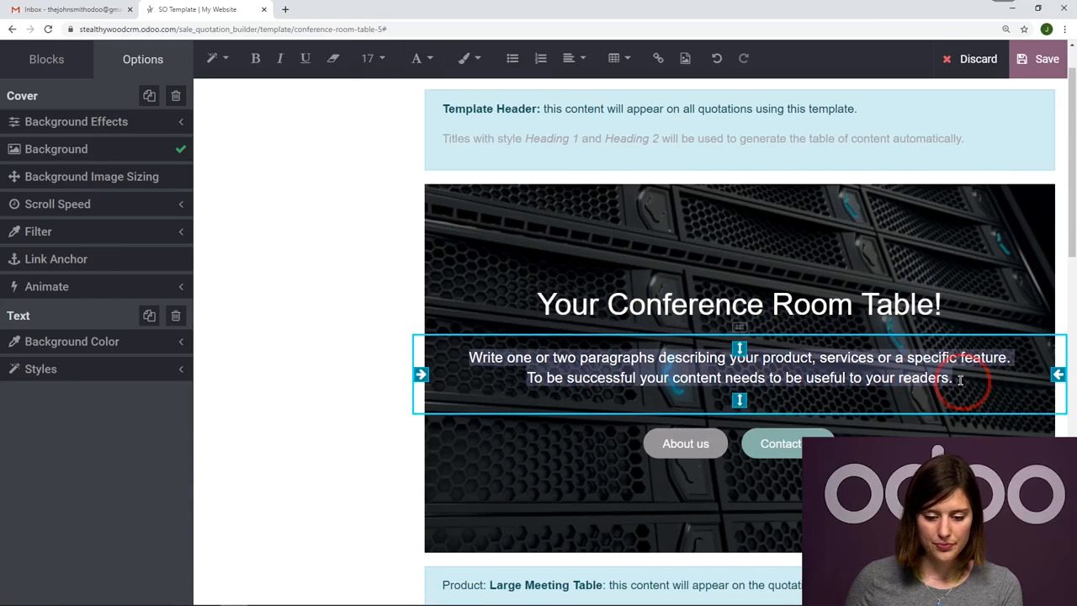
type("My")
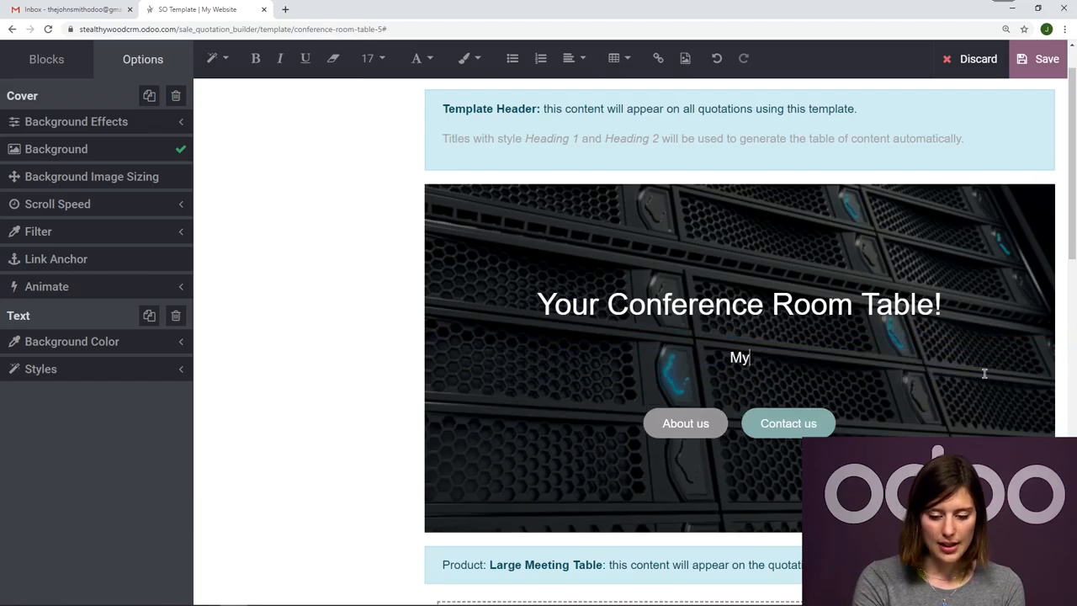
type(" products are s")
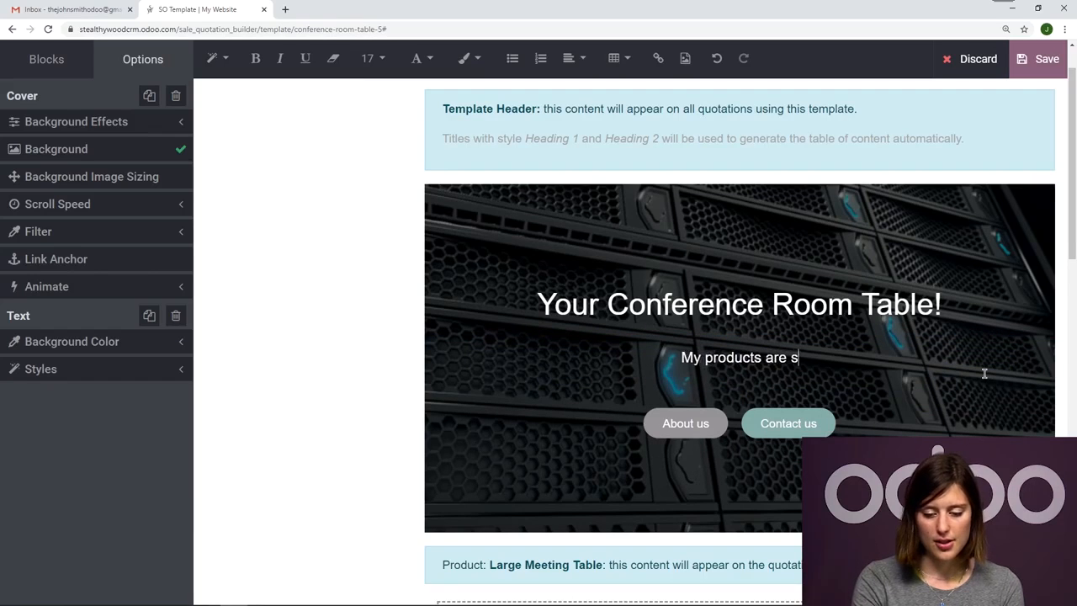
type("o great! Yay!")
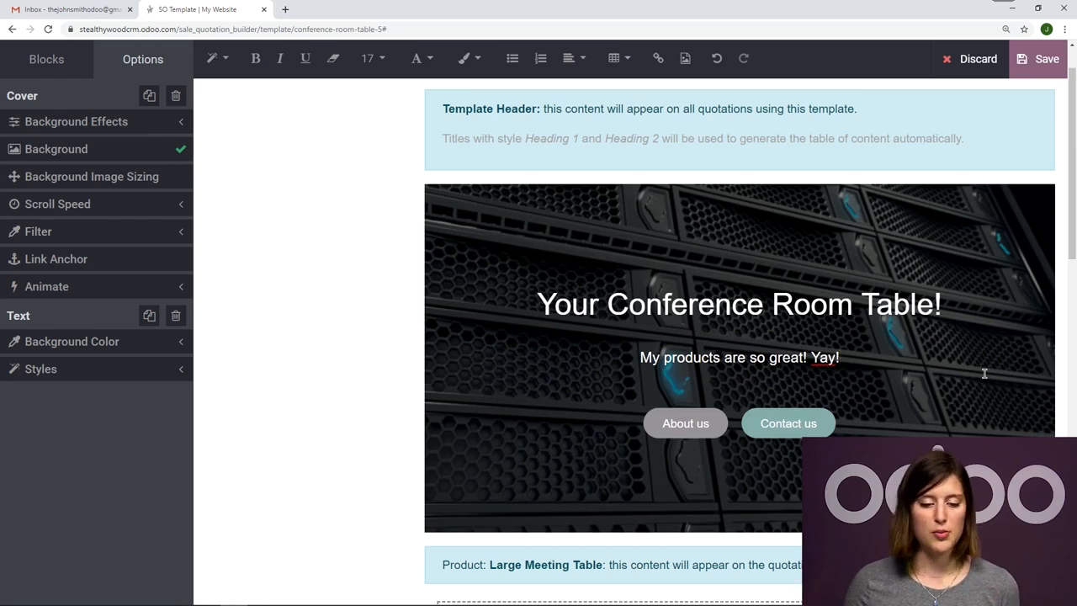
Start replacing the Cover block's background image and search Unsplash for "meeting".
left_click(489, 200)
left_click(445, 295)
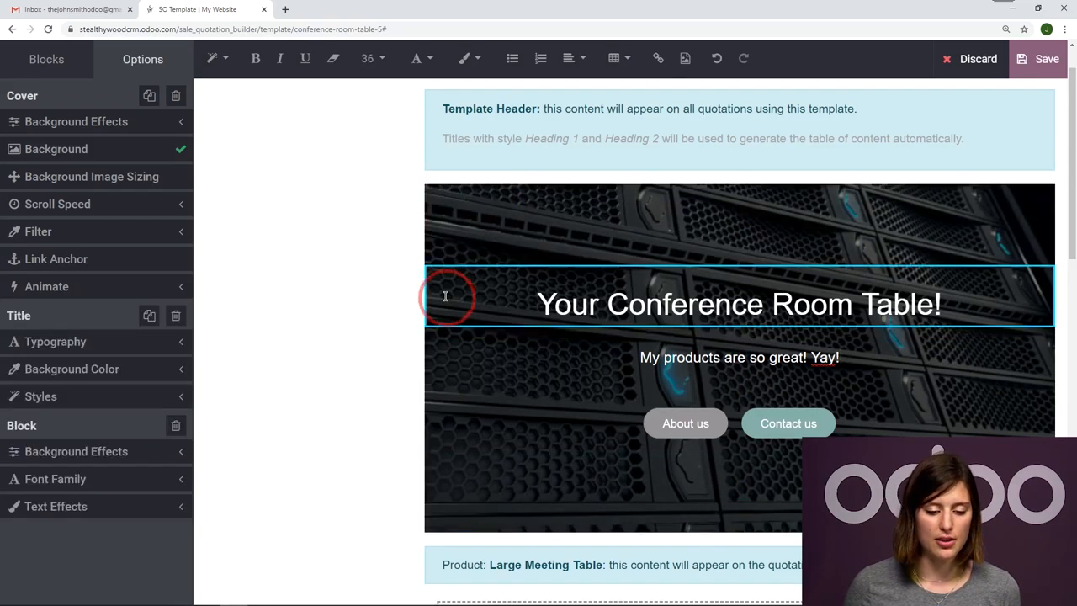
left_click(462, 201)
left_click(108, 153)
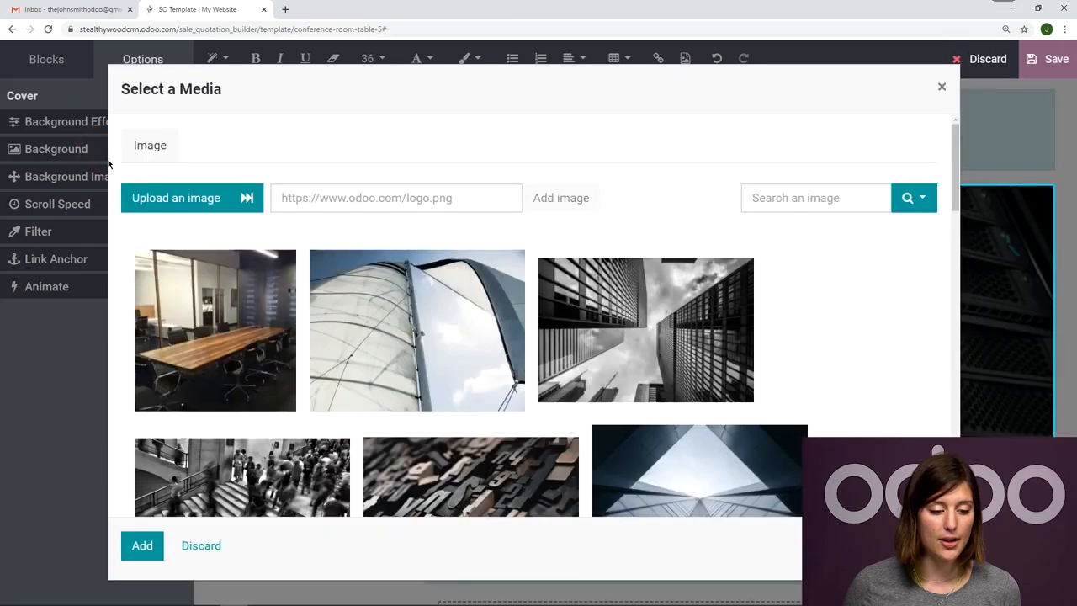
left_click(926, 202)
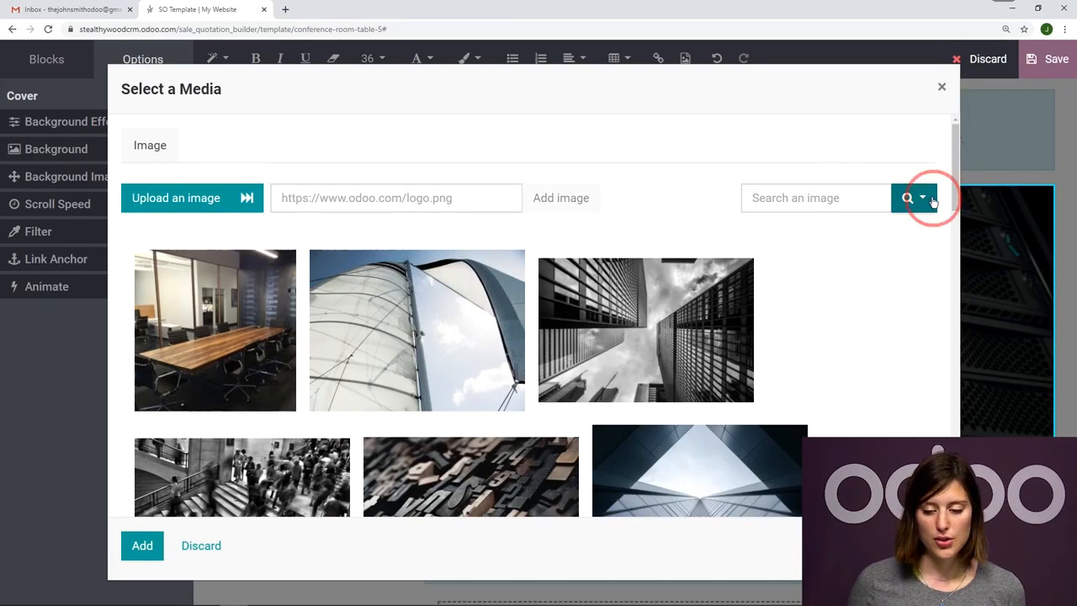
left_click(849, 254)
left_click(758, 199)
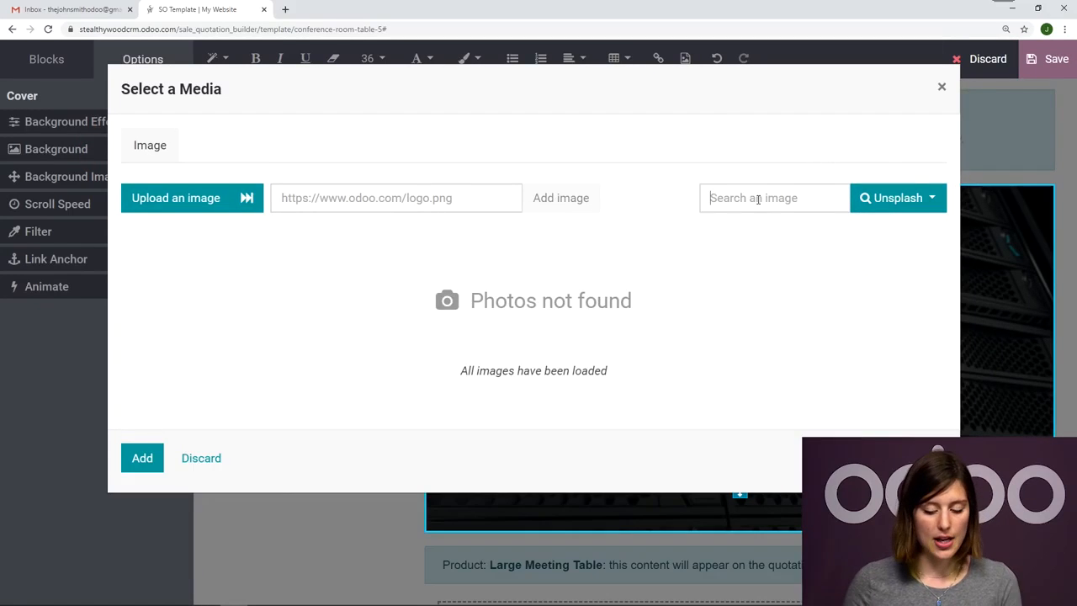
type("meeting")
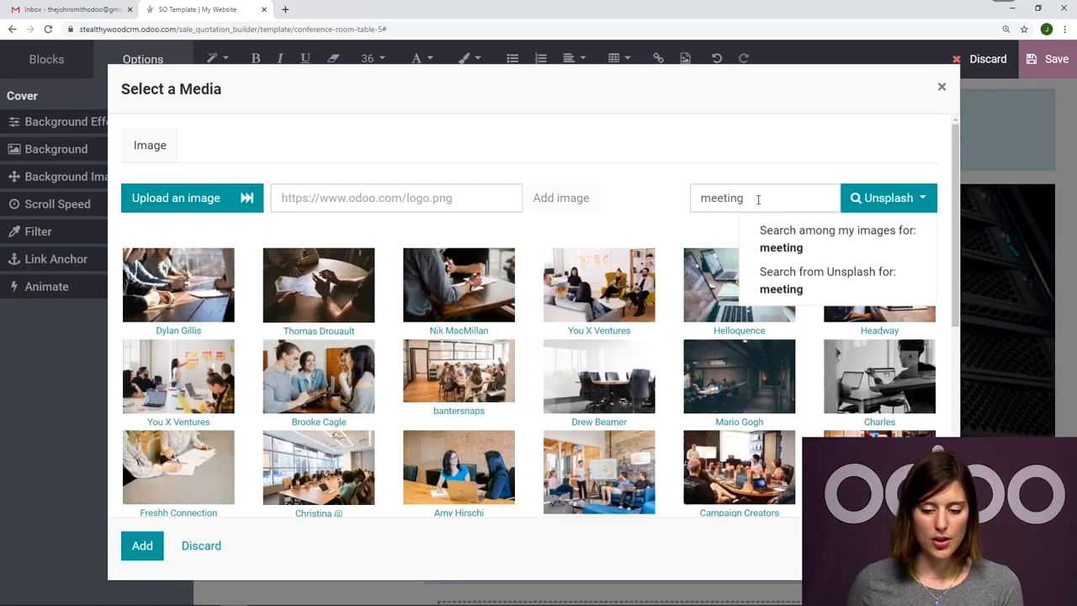
Use the first photo, hands around a wooden table, as the Cover background and save the page design.
left_click(215, 307)
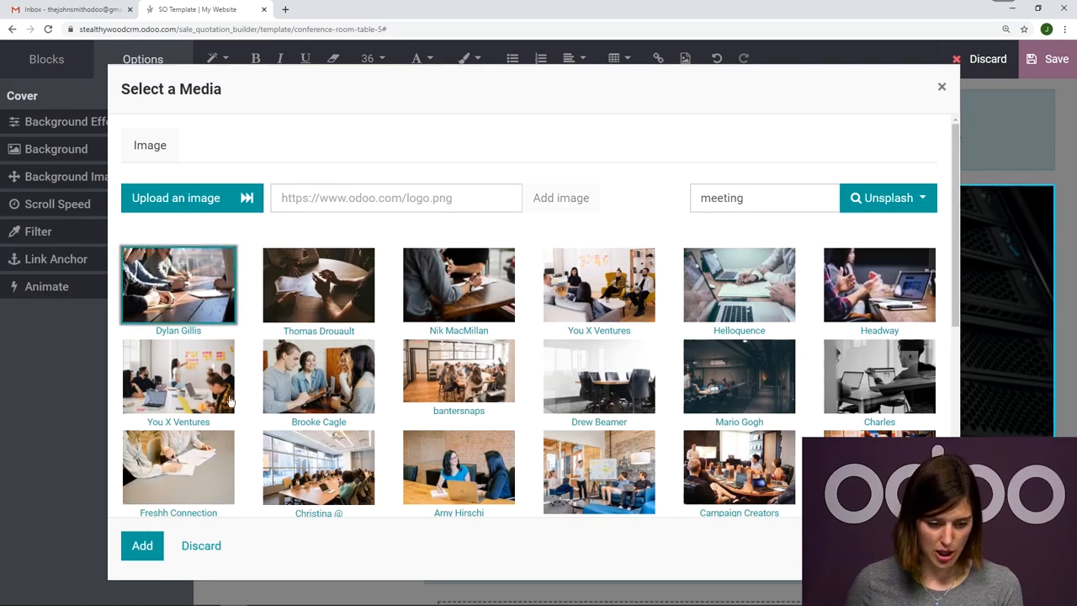
left_click(143, 546)
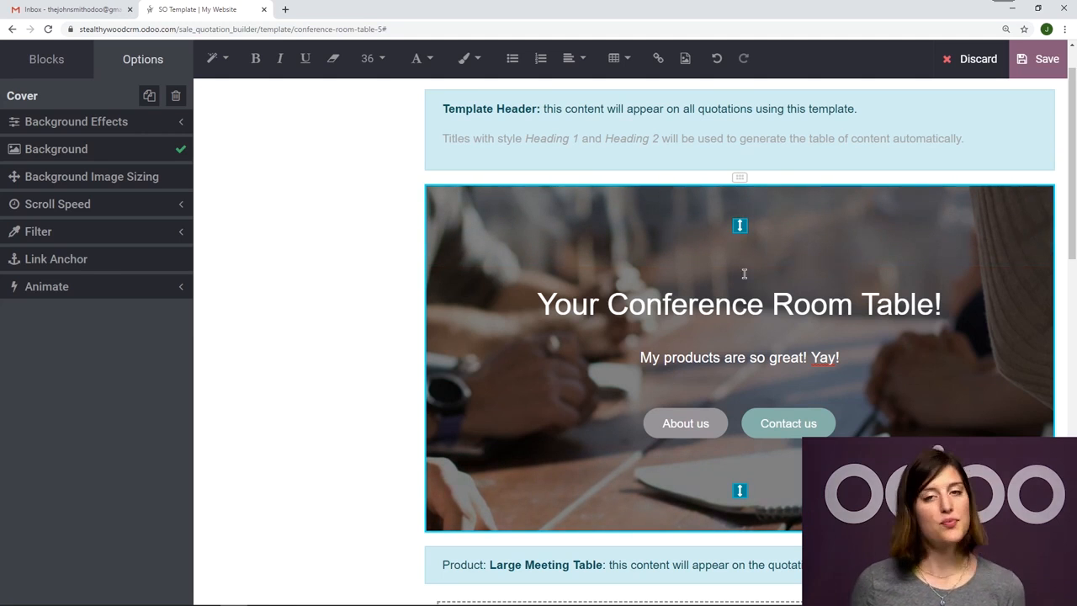
left_click(1037, 61)
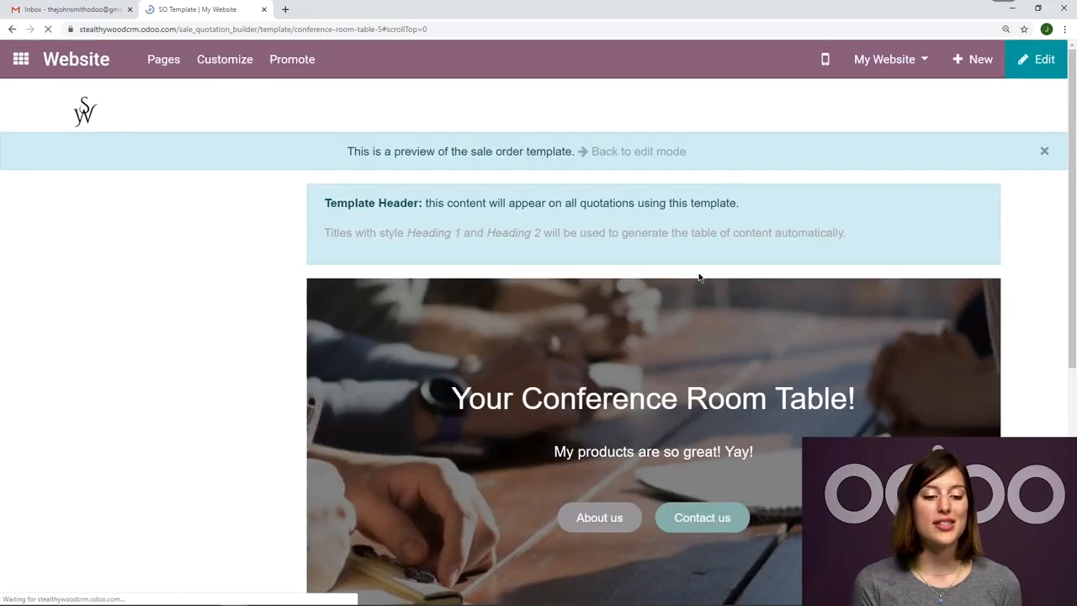
Start a new quotation in the Sales app for the first suggested customer.
left_click(18, 57)
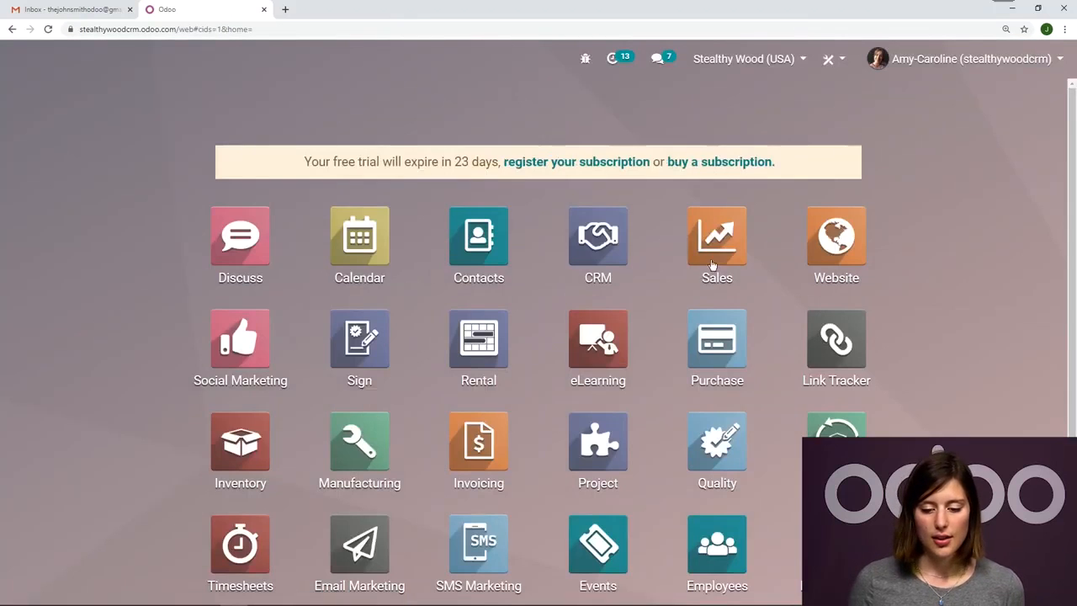
left_click(713, 252)
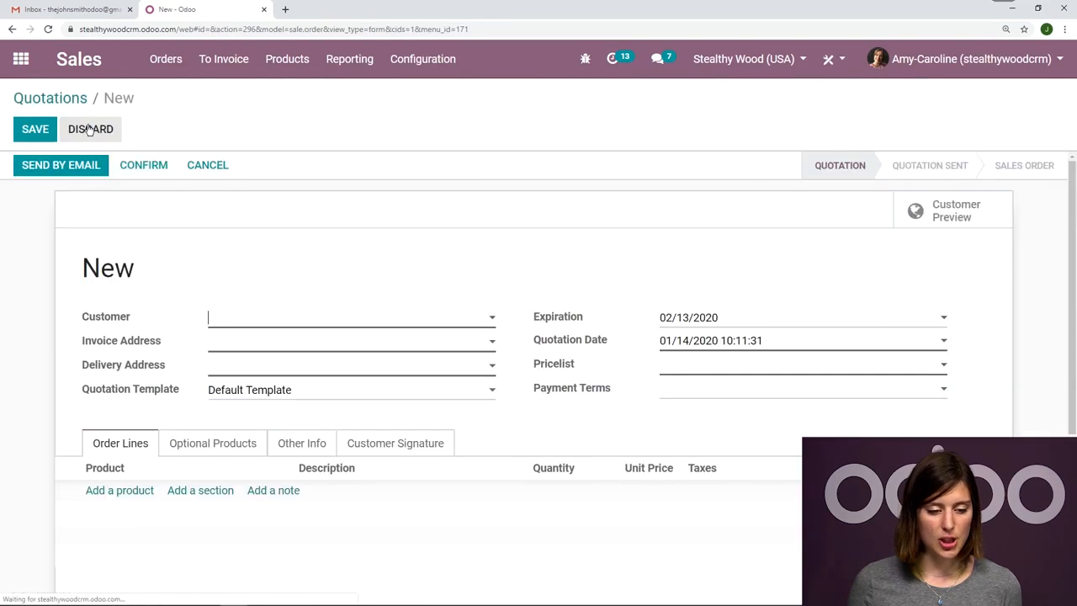
left_click(261, 324)
left_click(256, 344)
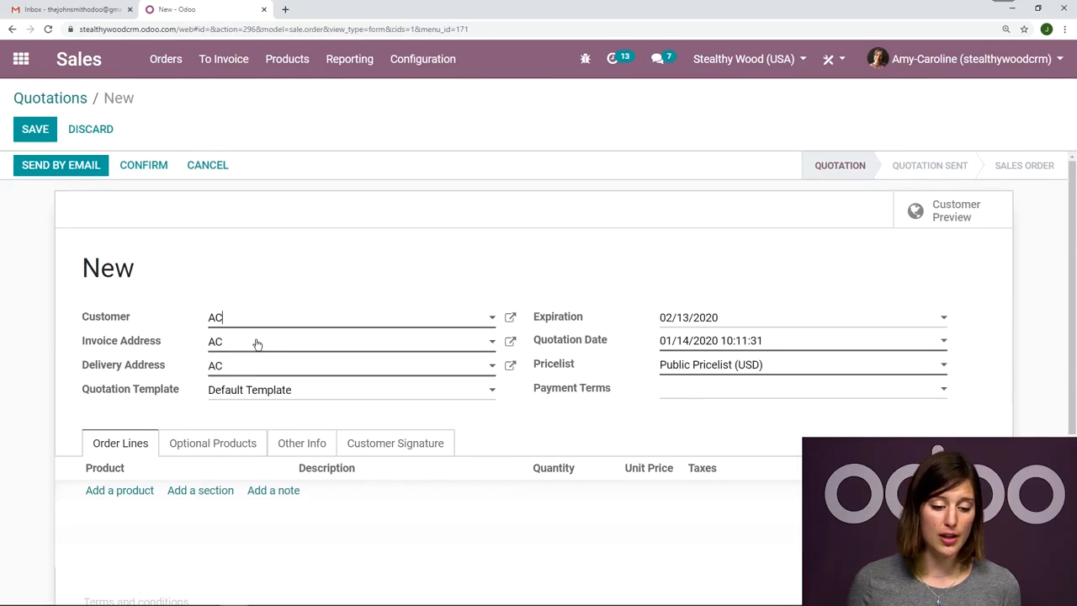
Apply the Conference Room Table quotation template to the new quotation and save it.
scroll(84, 329, "down", 2)
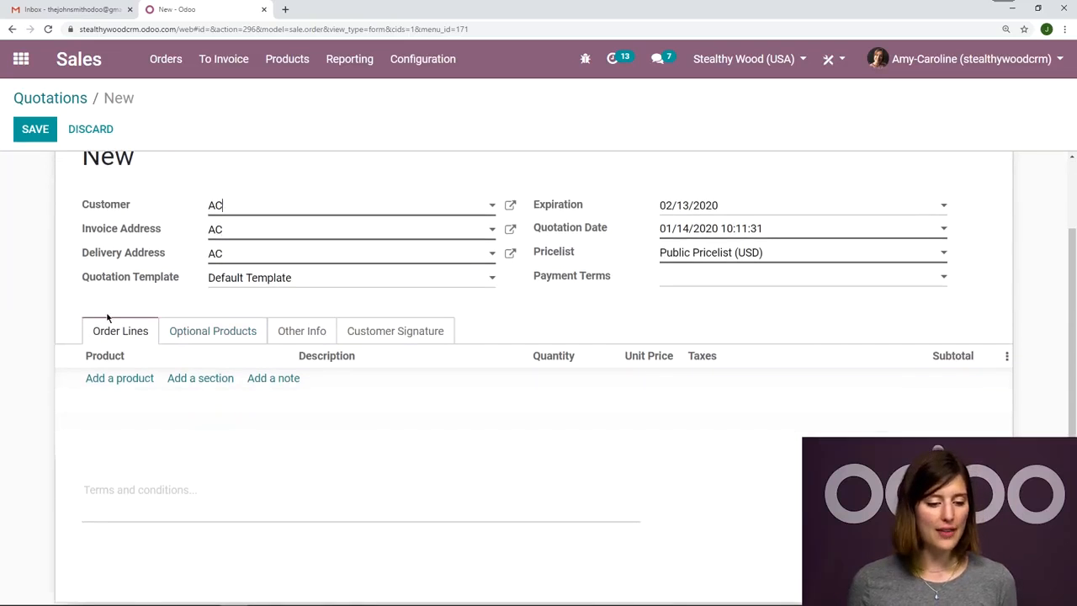
left_click(250, 278)
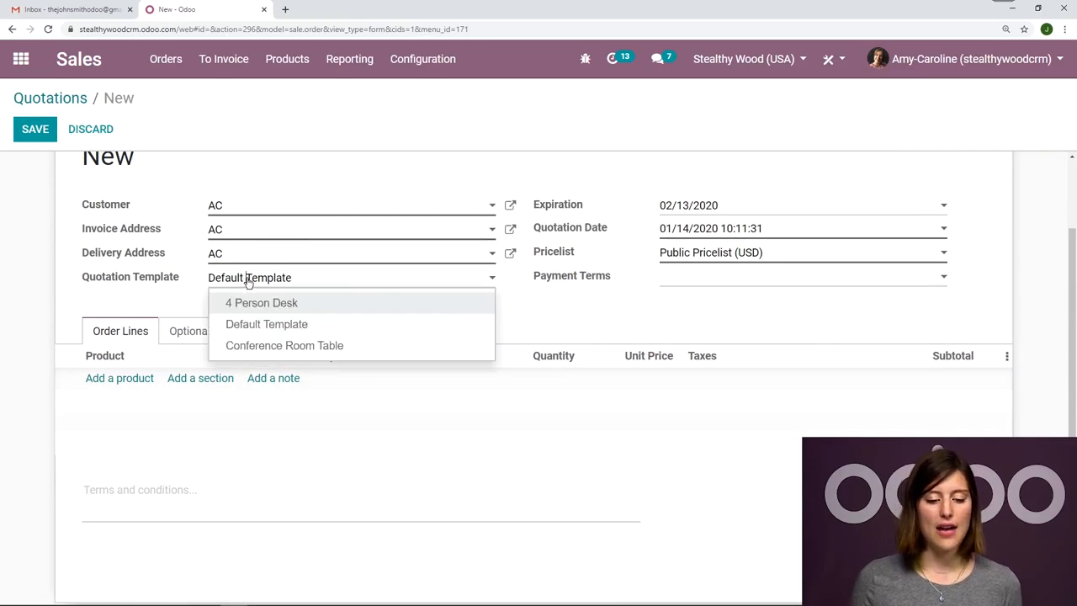
left_click(310, 352)
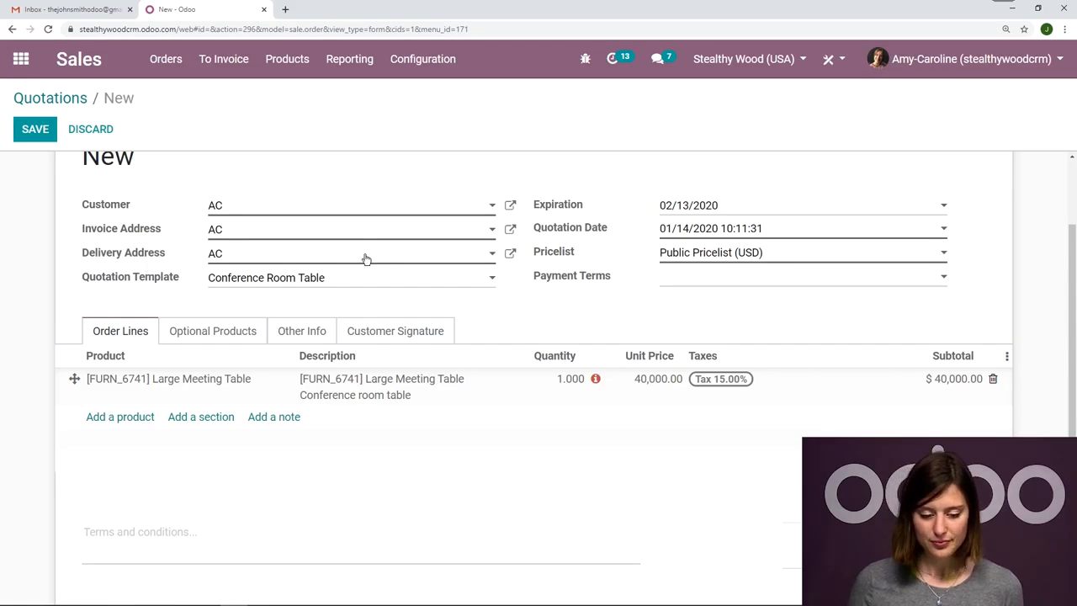
scroll(368, 263, "up", 1)
scroll(410, 243, "up", 1)
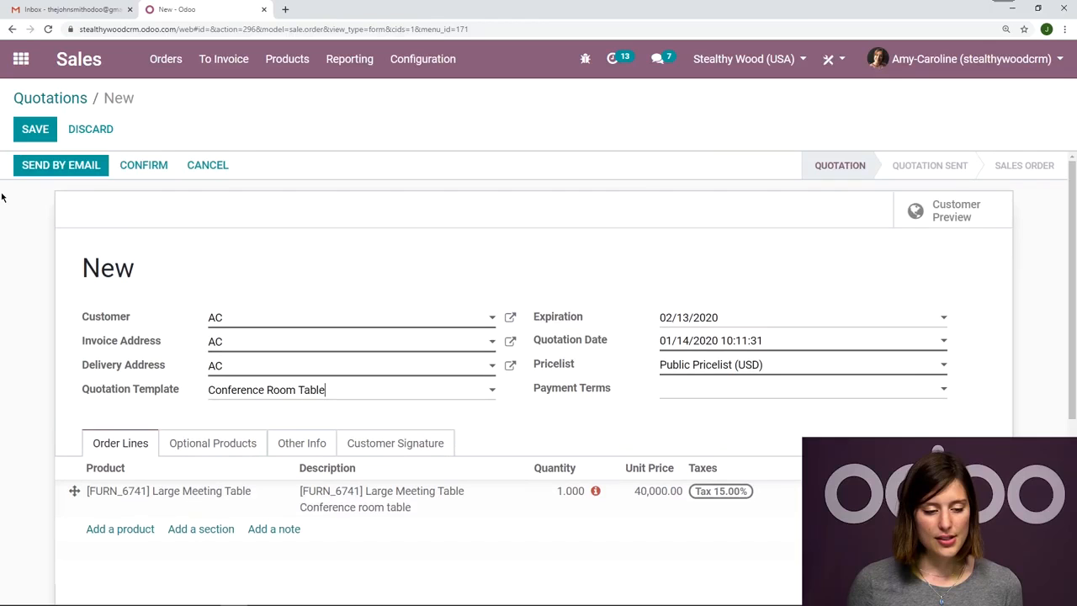
left_click(34, 134)
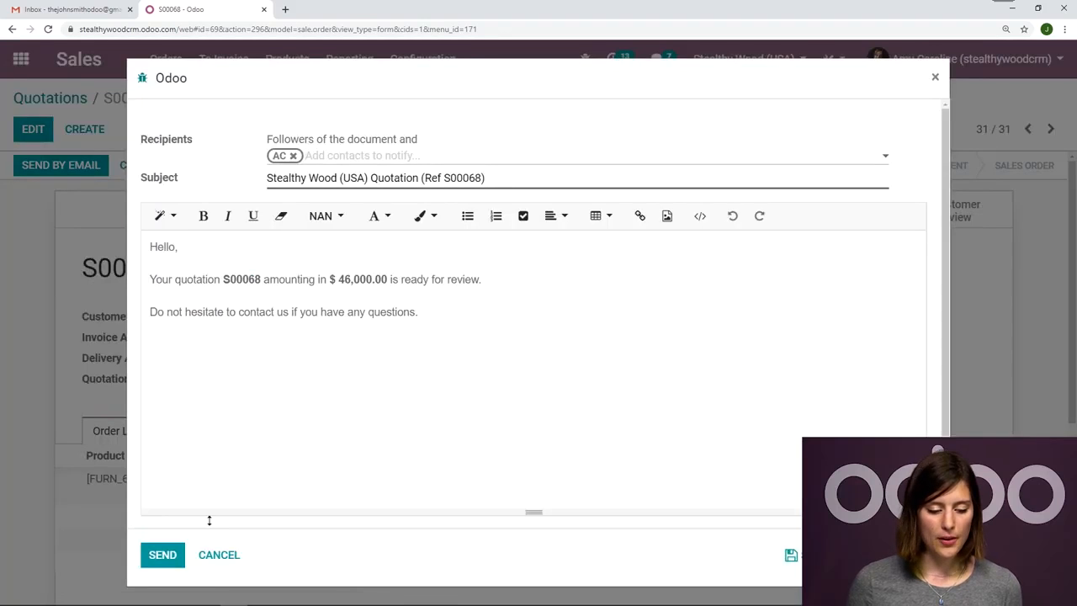
Send the quotation to the customer by email and open the received message in Gmail.
left_click(171, 556)
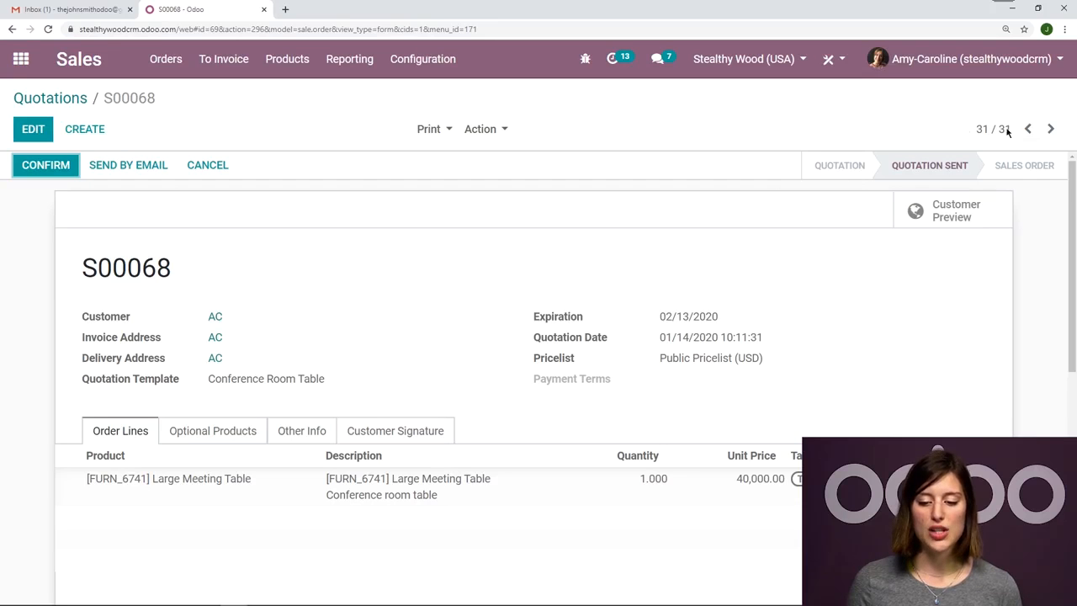
left_click(32, 7)
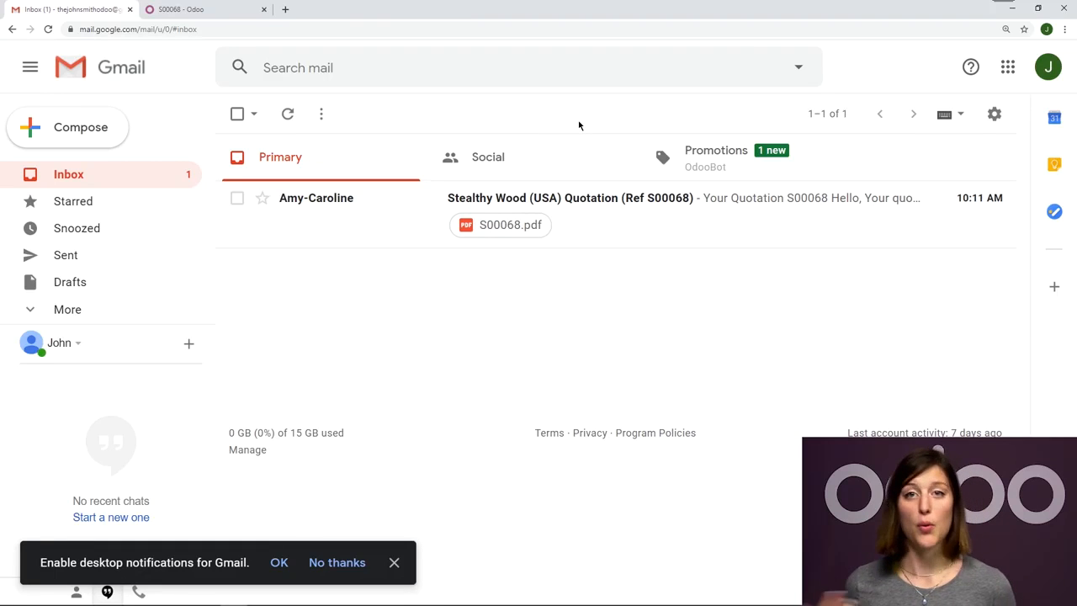
left_click(402, 234)
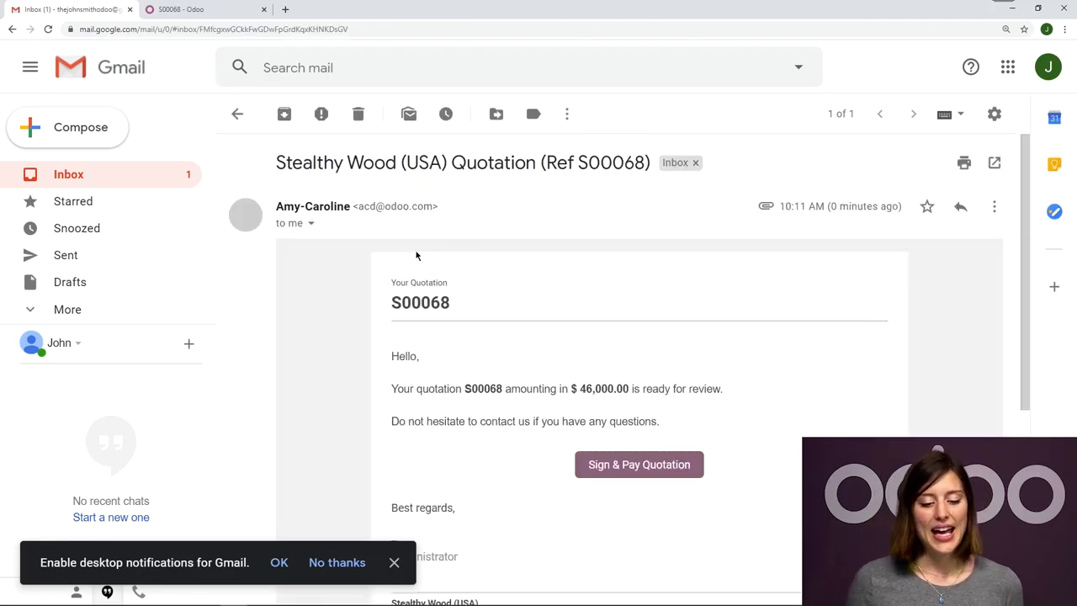
scroll(651, 179, "down", 3)
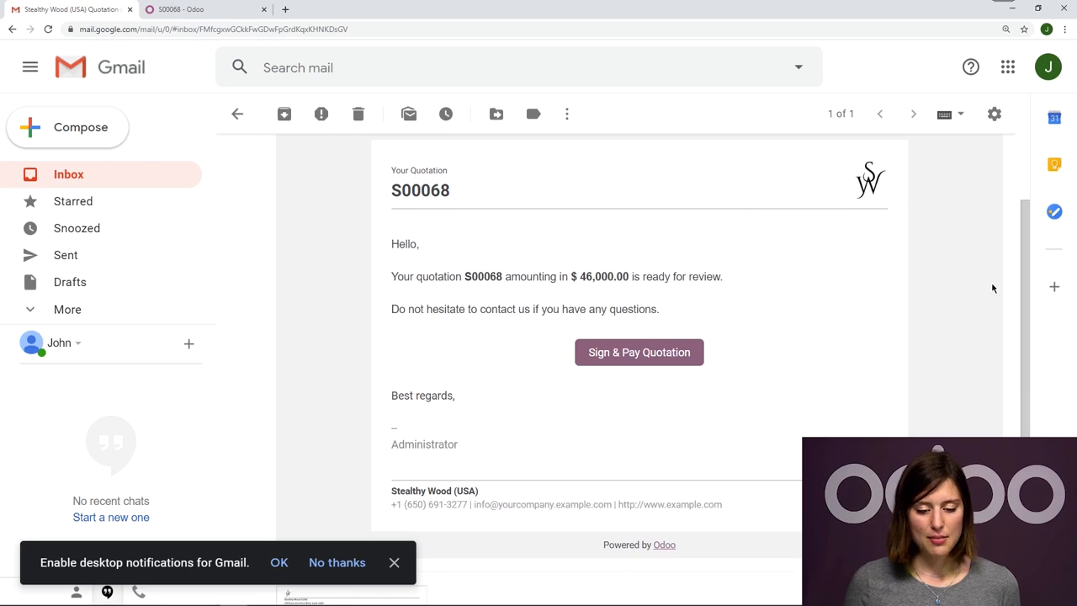
Open the online quotation through the email's Sign & Pay Quotation link and review its cover, pricing and options.
left_click(682, 364)
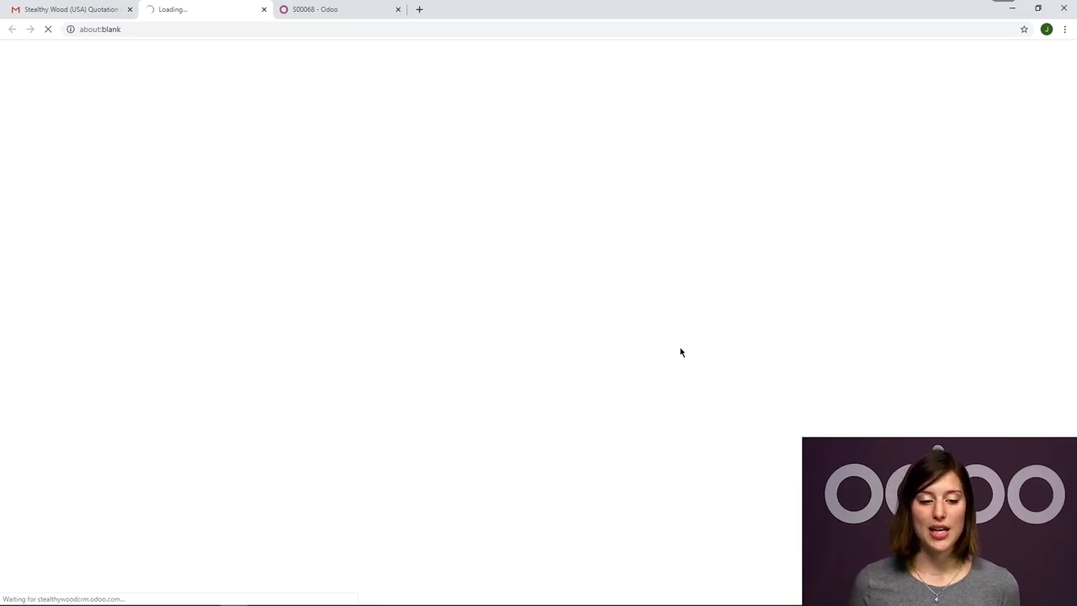
scroll(686, 374, "down", 3)
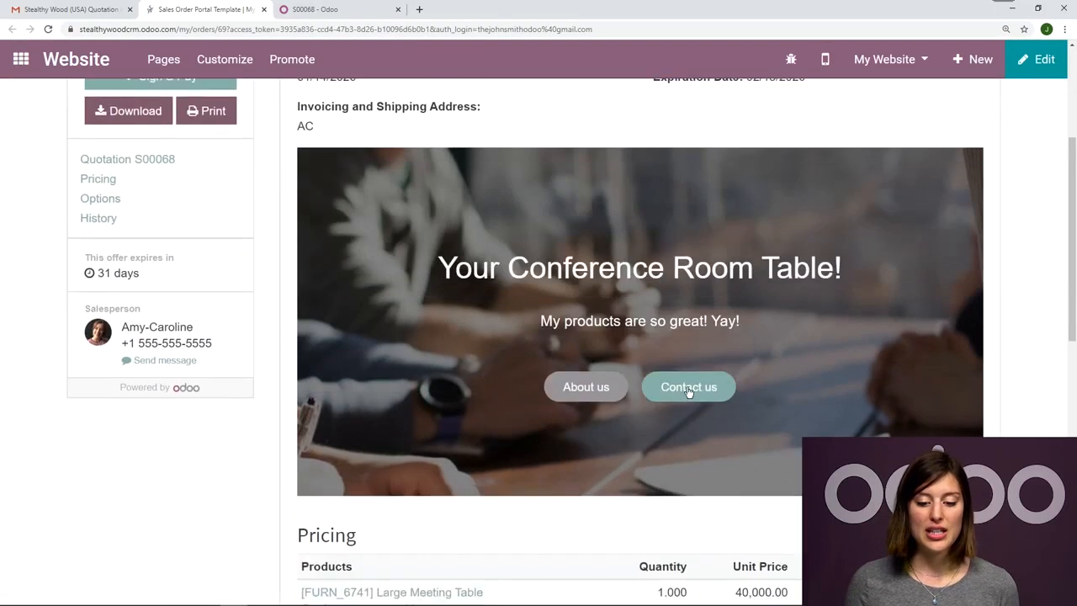
scroll(260, 485, "down", 1)
scroll(168, 488, "up", 2)
scroll(13, 503, "down", 2)
scroll(13, 503, "up", 4)
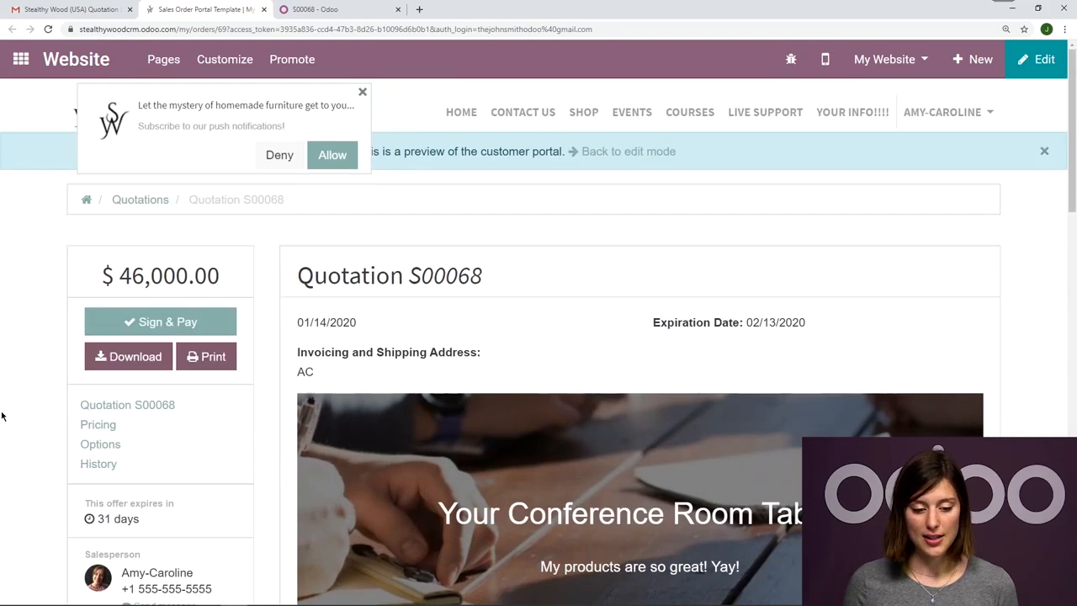
scroll(757, 392, "down", 3)
scroll(756, 395, "up", 3)
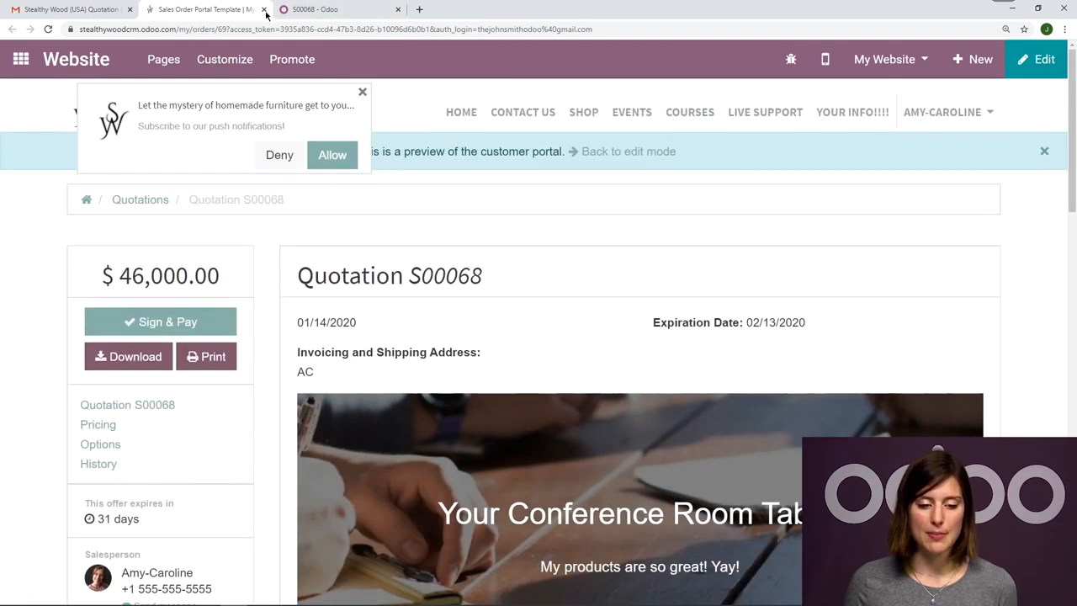
Close the online quotation, switch back to Odoo Sales and open the quotation's customer preview.
left_click(264, 9)
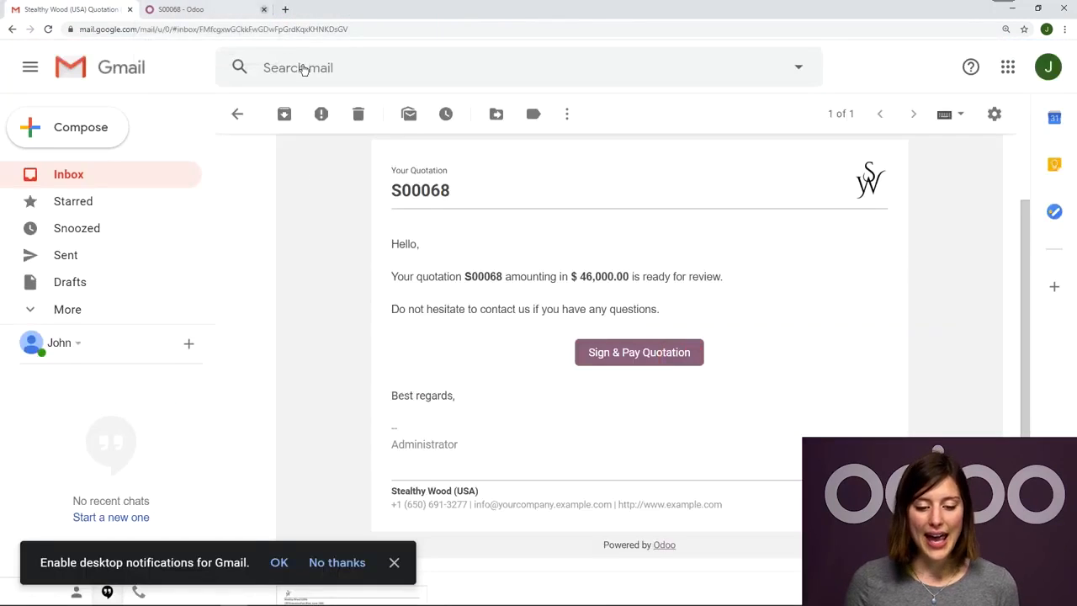
scroll(304, 71, "up", 1)
left_click(246, 6)
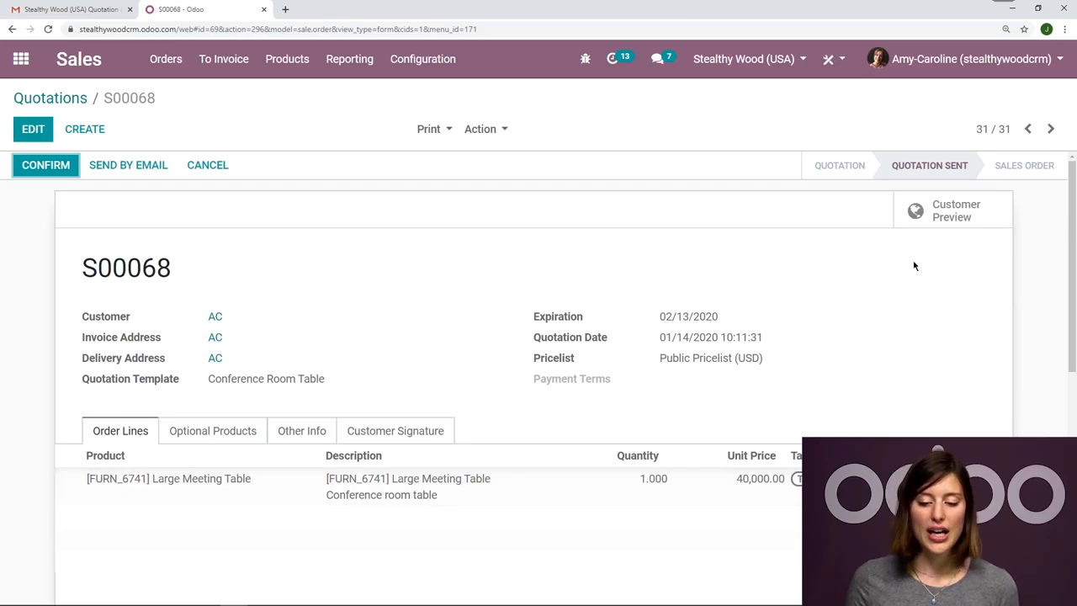
left_click(951, 224)
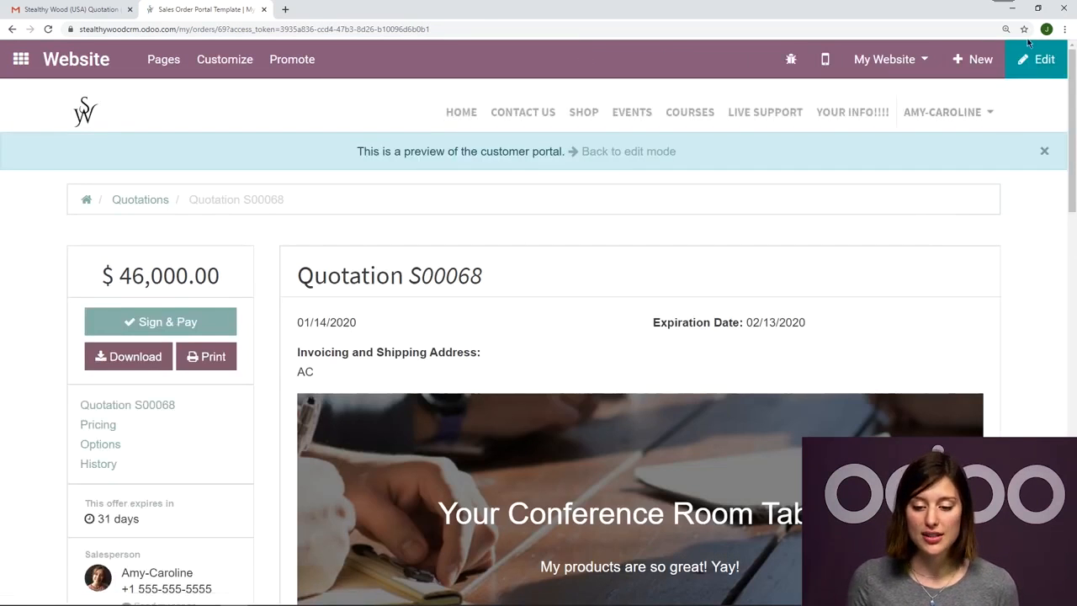
Compare the quotation email in Gmail with the customer preview page, checking the preview's cover and signing area.
left_click(115, 7)
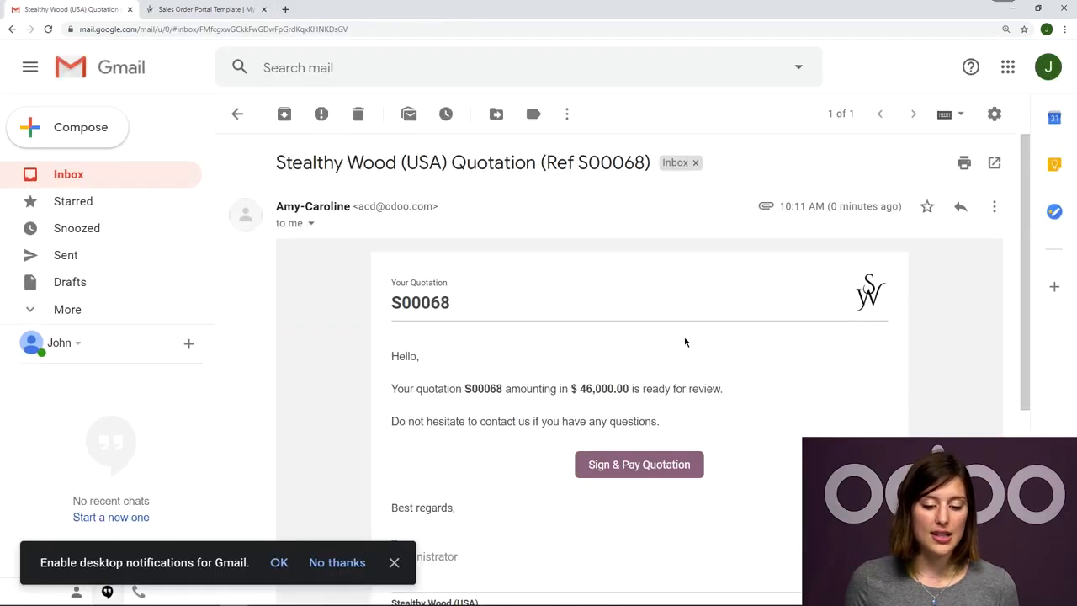
left_click(212, 7)
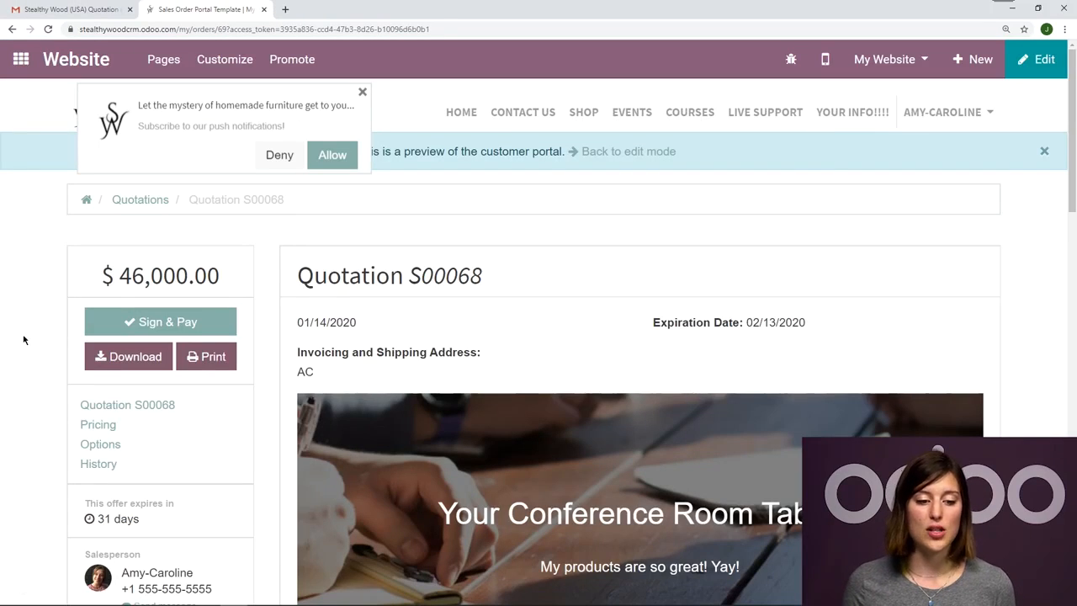
scroll(733, 332, "down", 3)
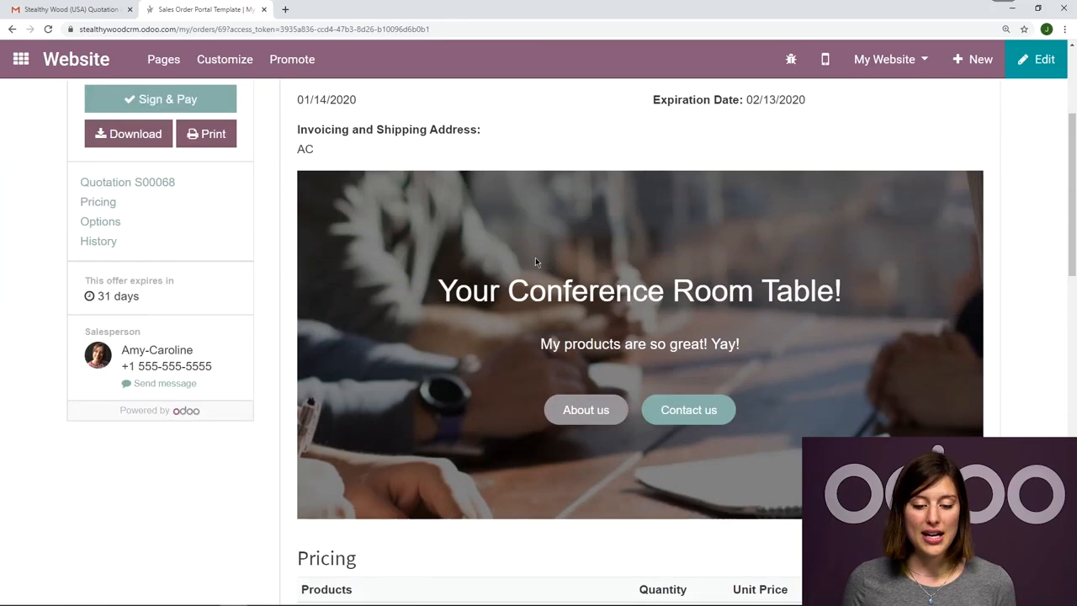
scroll(1021, 221, "up", 3)
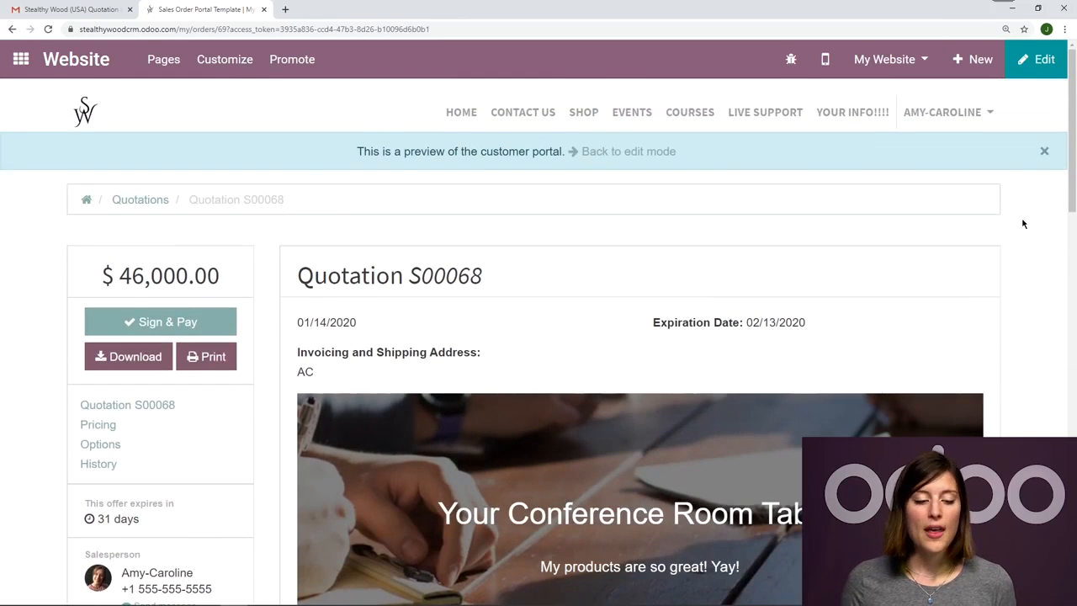
left_click(72, 9)
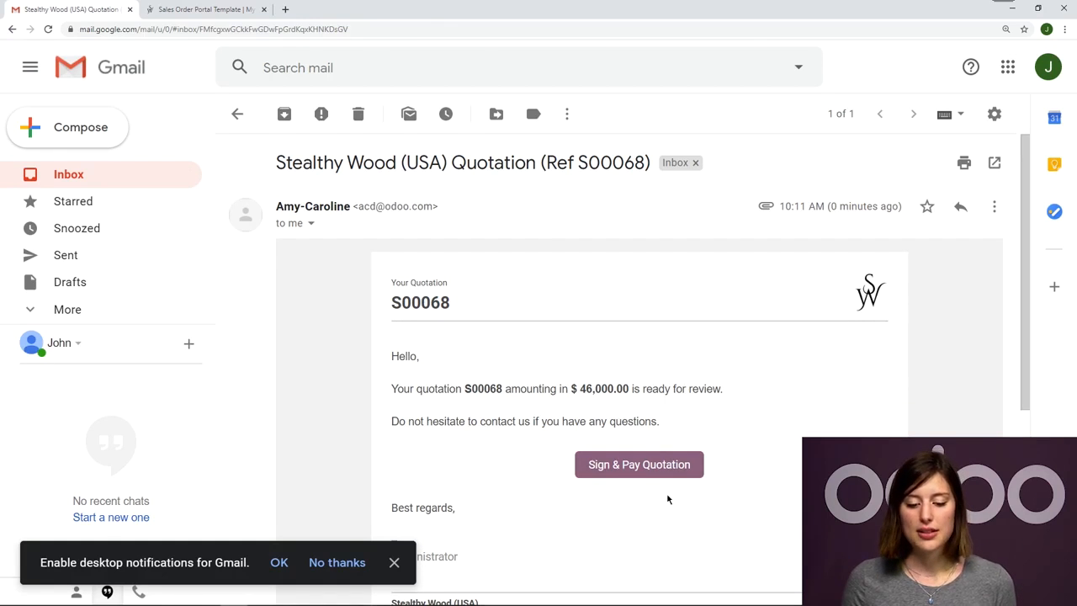
left_click(244, 9)
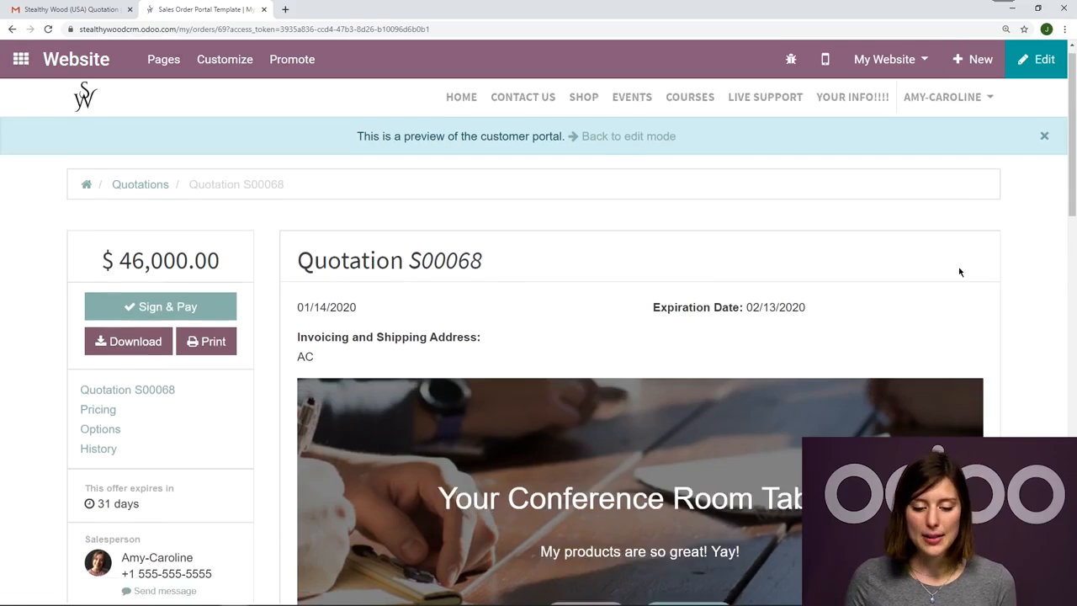
scroll(962, 272, "down", 3)
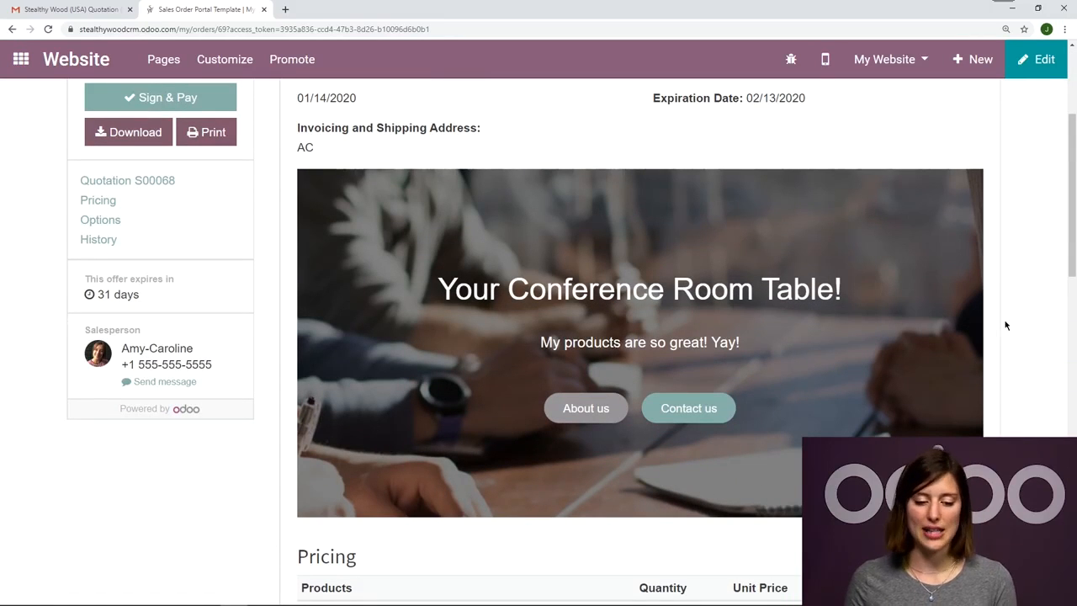
scroll(1, 344, "up", 1)
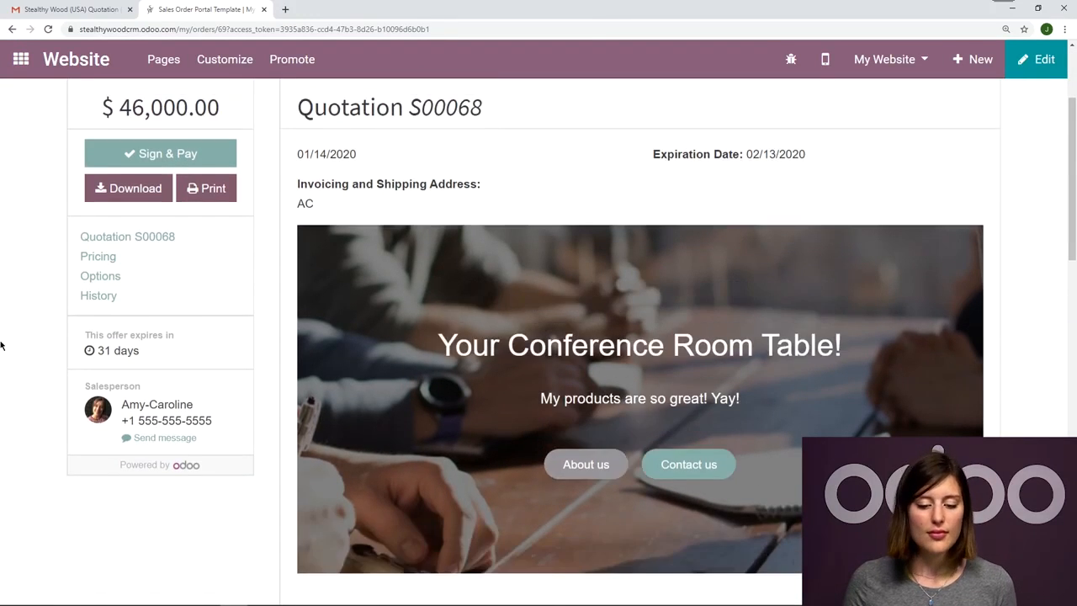
Add the optional Office Chair to the quotation in the customer preview and check the updated pricing lines.
scroll(2, 345, "down", 4)
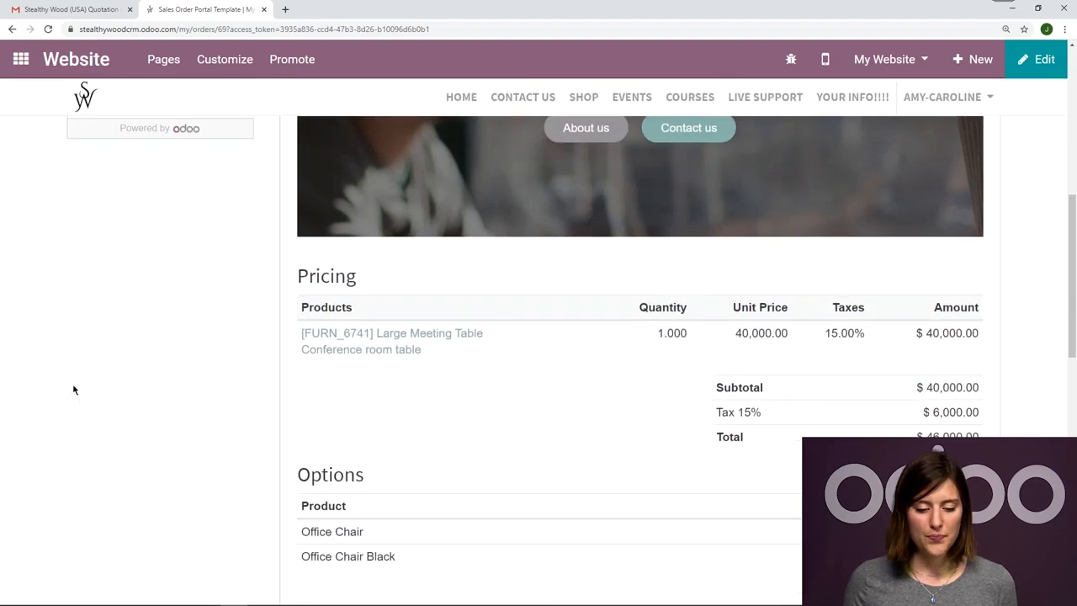
scroll(72, 385, "down", 2)
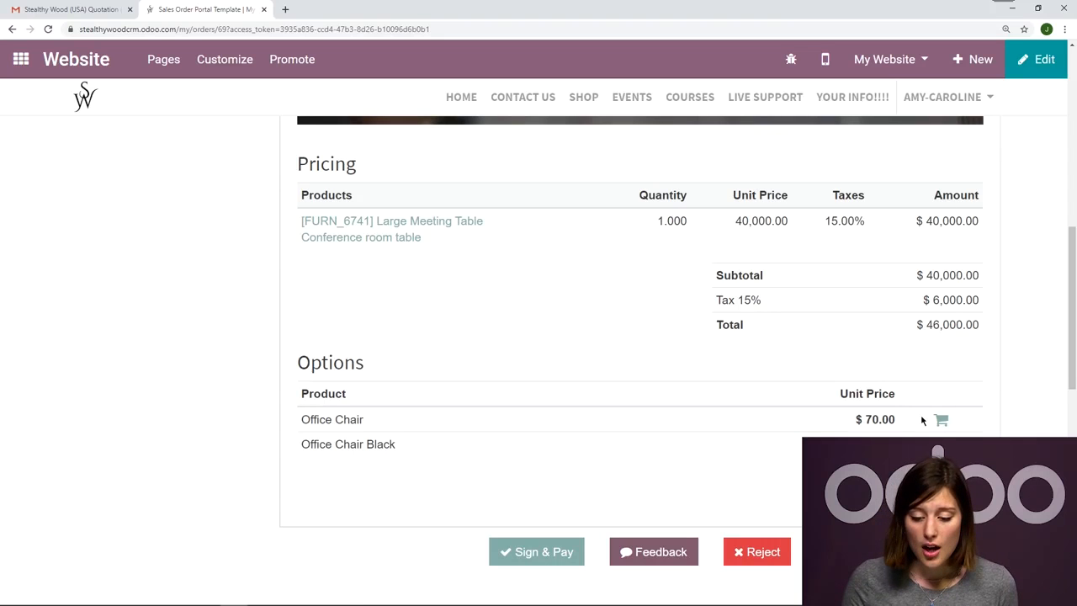
left_click(940, 421)
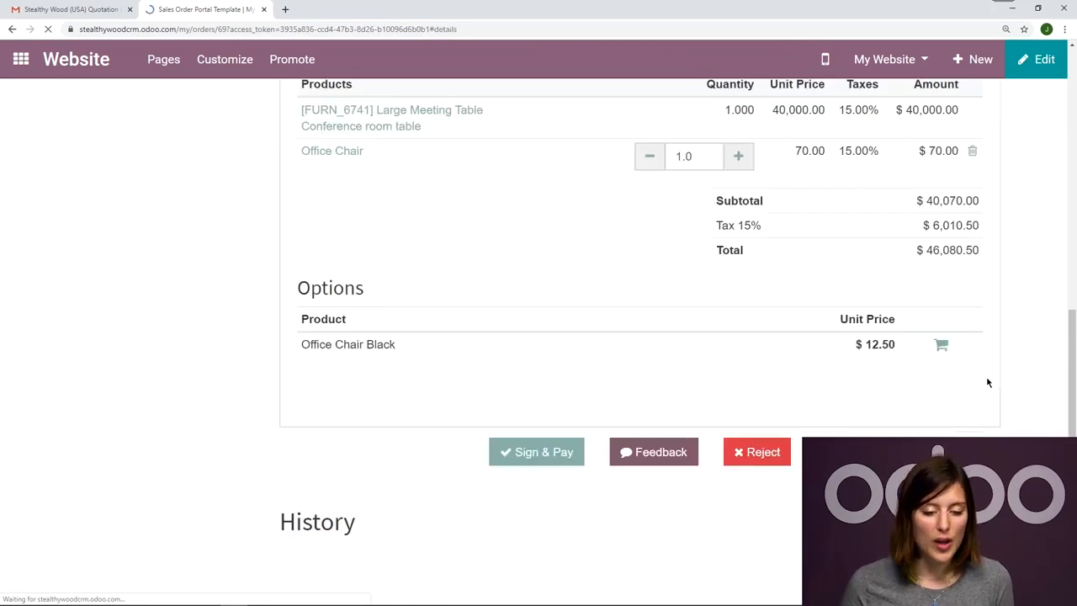
scroll(682, 371, "up", 2)
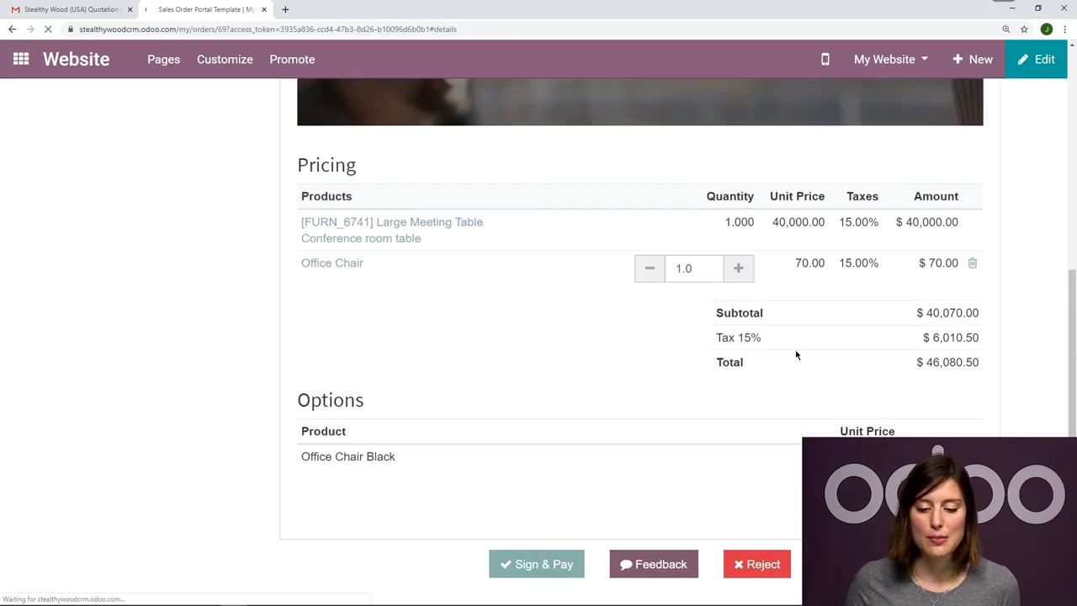
scroll(702, 252, "up", 2)
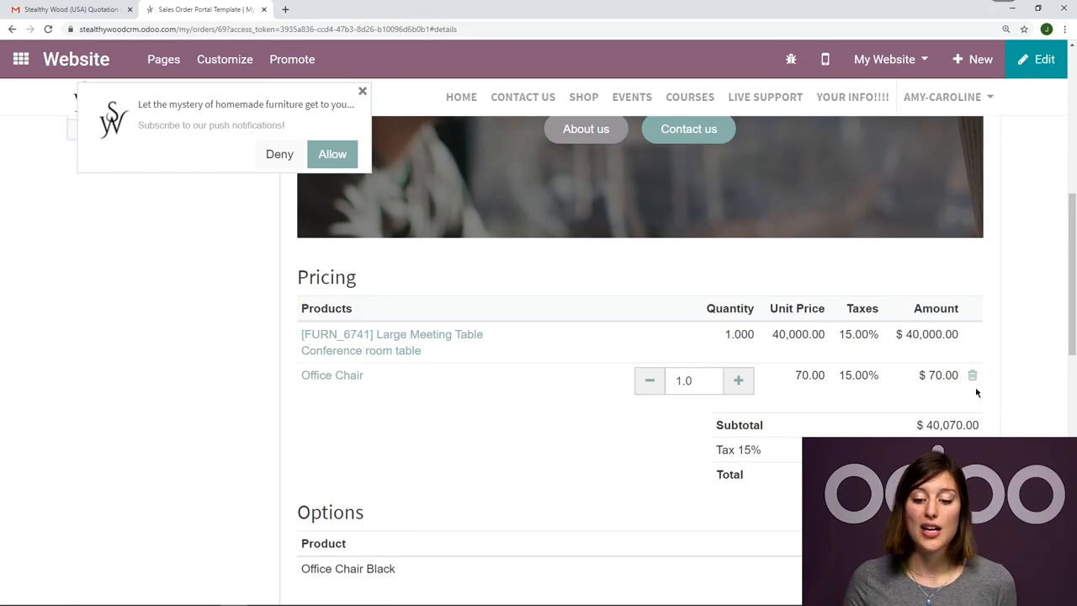
Dismiss the push notification prompt and check the quotation's total amount beside its cover.
scroll(790, 405, "up", 6)
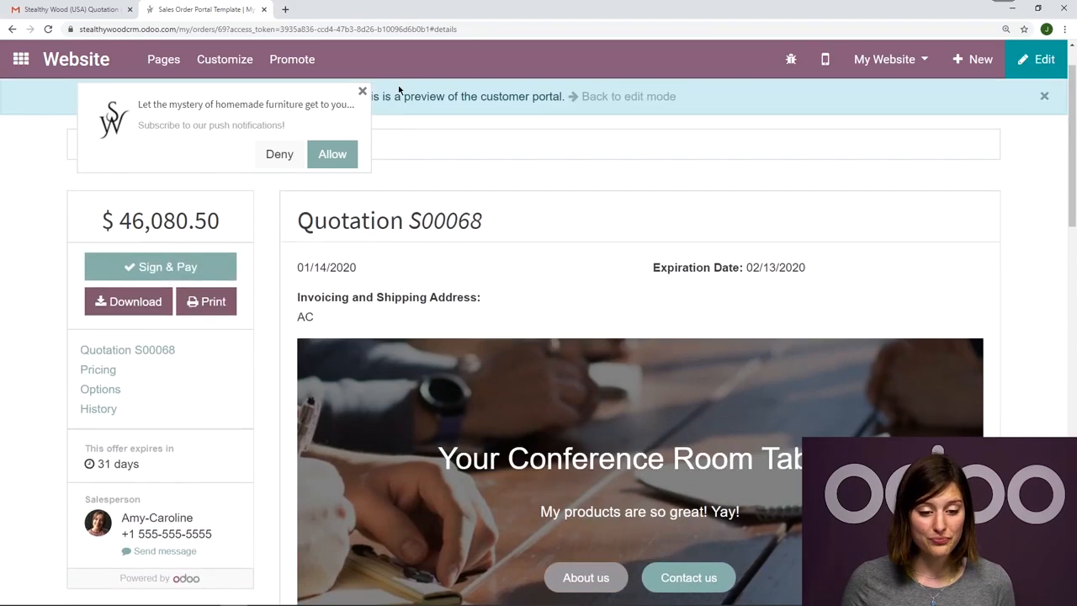
left_click(363, 90)
scroll(529, 258, "up", 1)
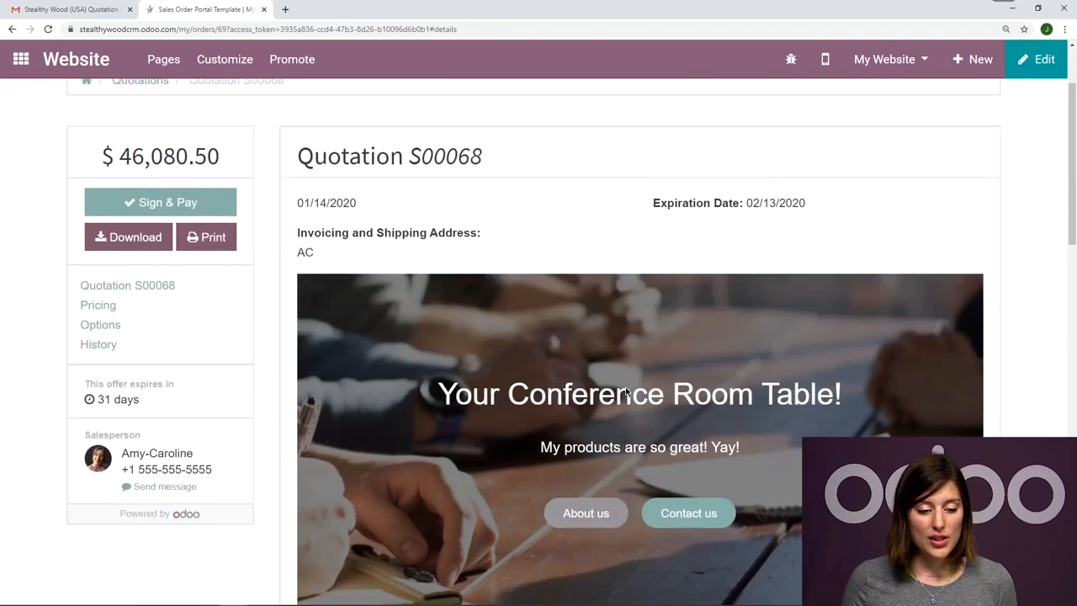
left_click_drag(223, 273, 100, 274)
left_click(86, 280)
Accept and sign the quotation with an automatic signature, and confirm payment by Wire Transfer.
left_click(160, 323)
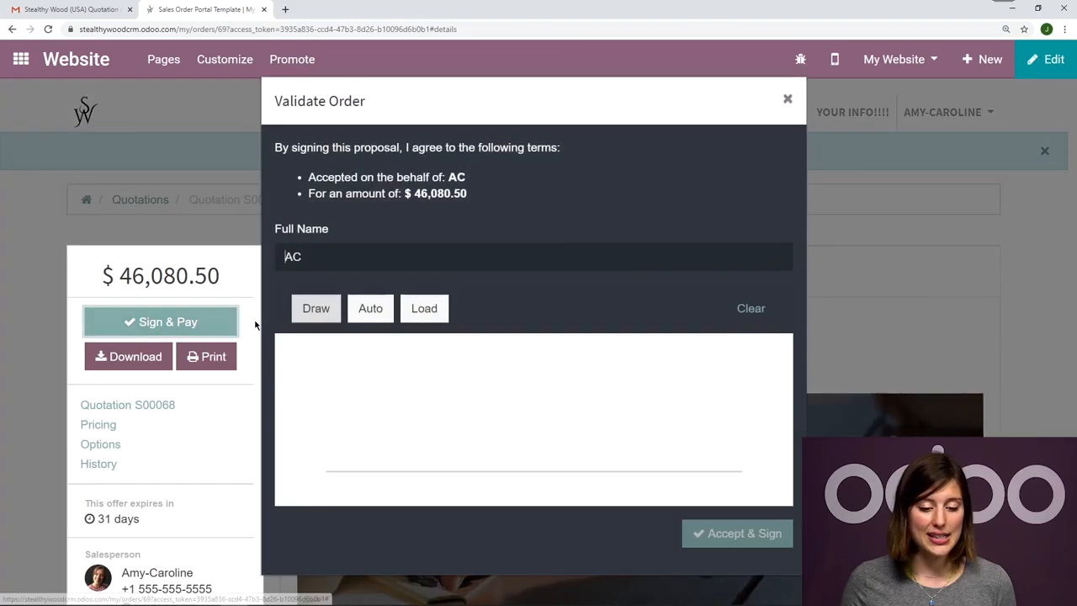
left_click(371, 309)
left_click(720, 532)
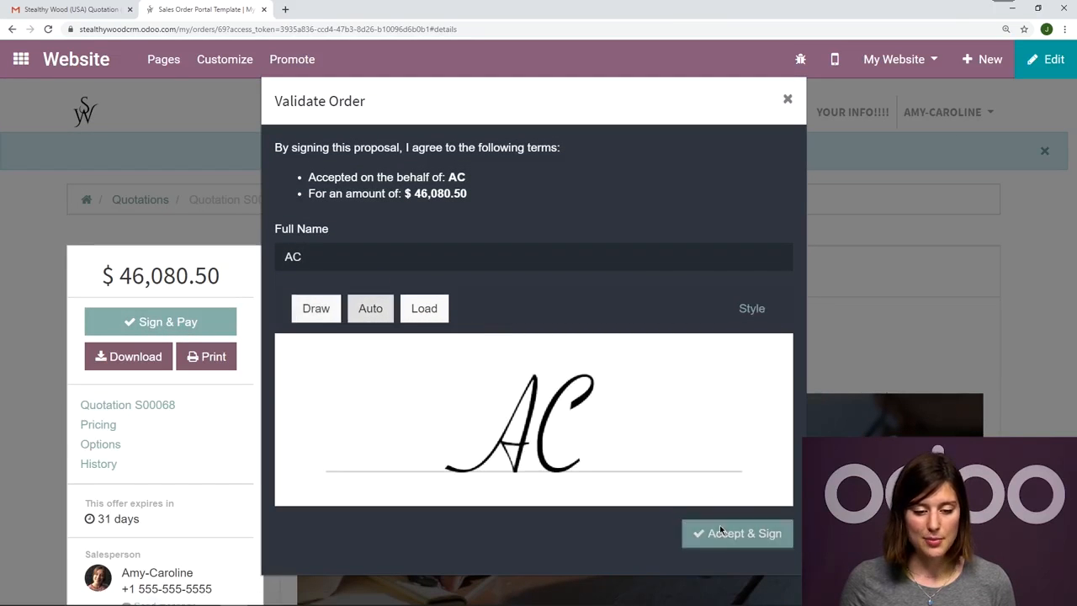
left_click(462, 178)
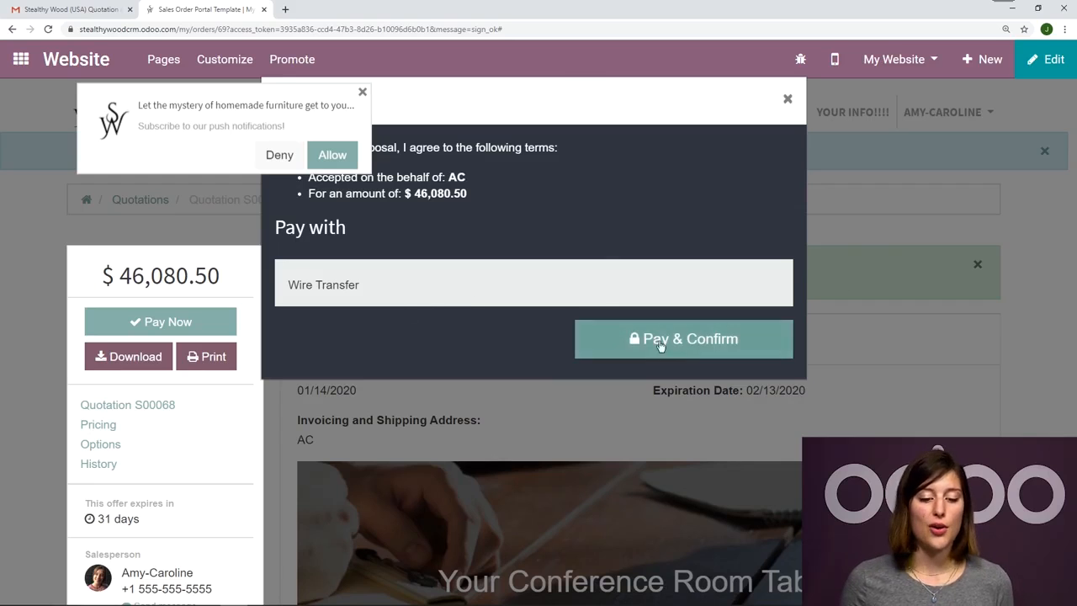
left_click(745, 345)
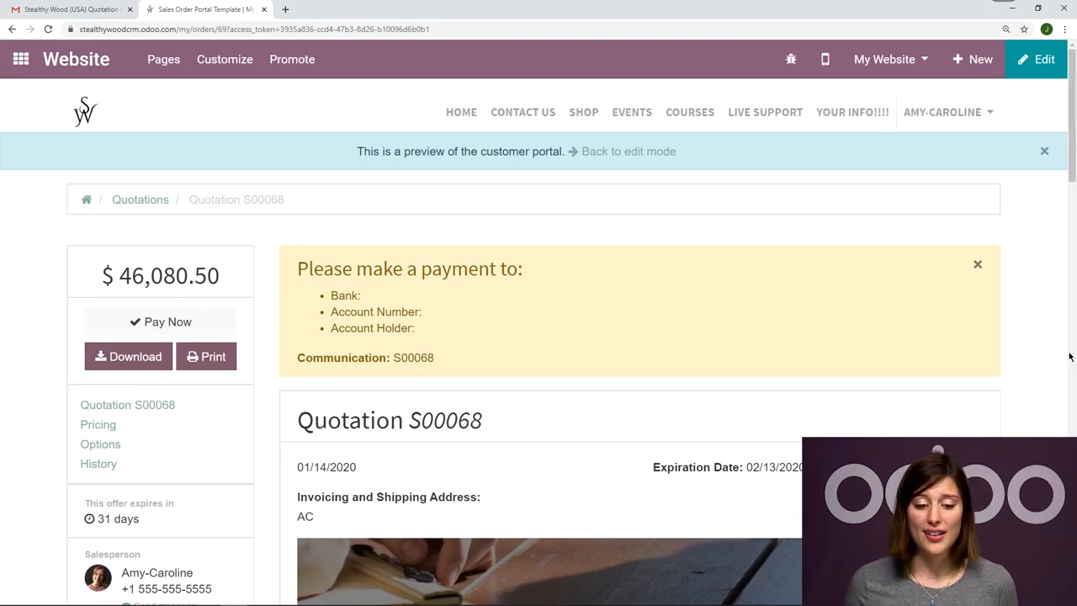
Review the customer page's payment instructions, return to the quotation's edit mode and examine its message history for the signature and payment method notes.
scroll(1069, 357, "down", 8)
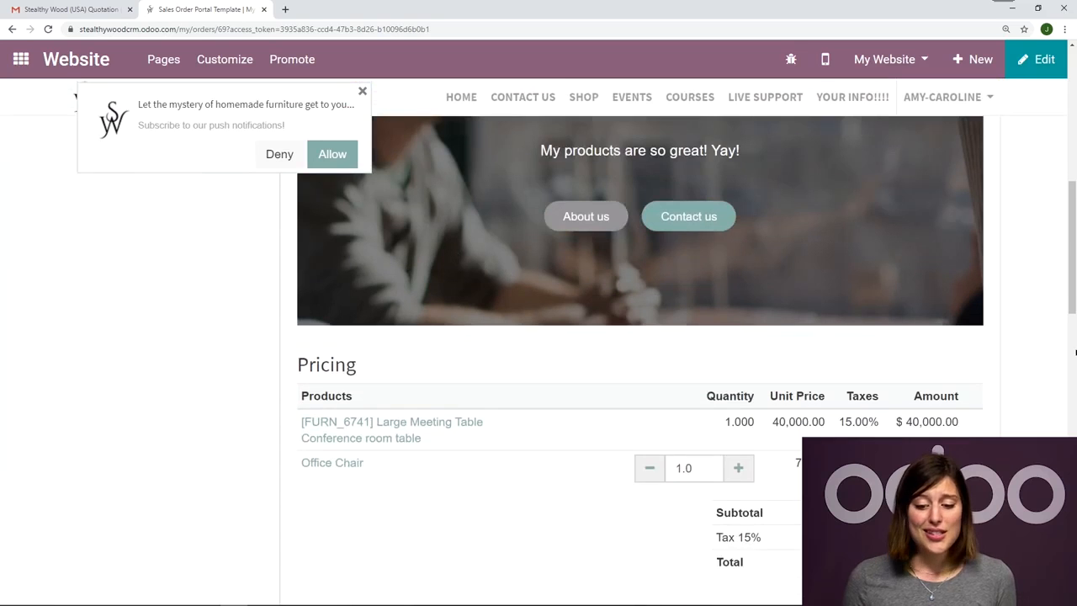
scroll(1072, 345, "up", 8)
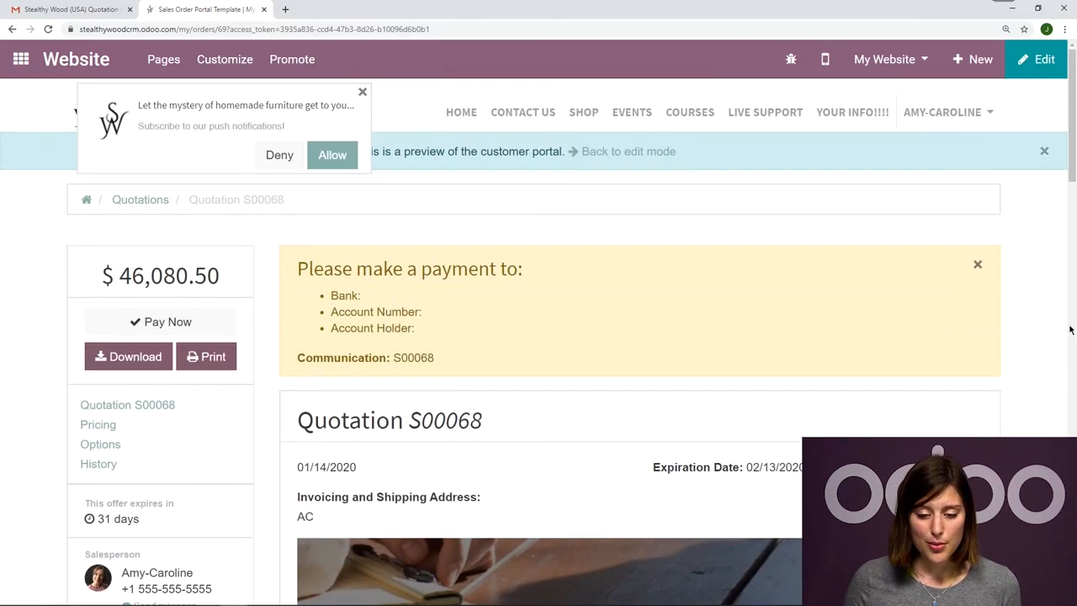
left_click(624, 152)
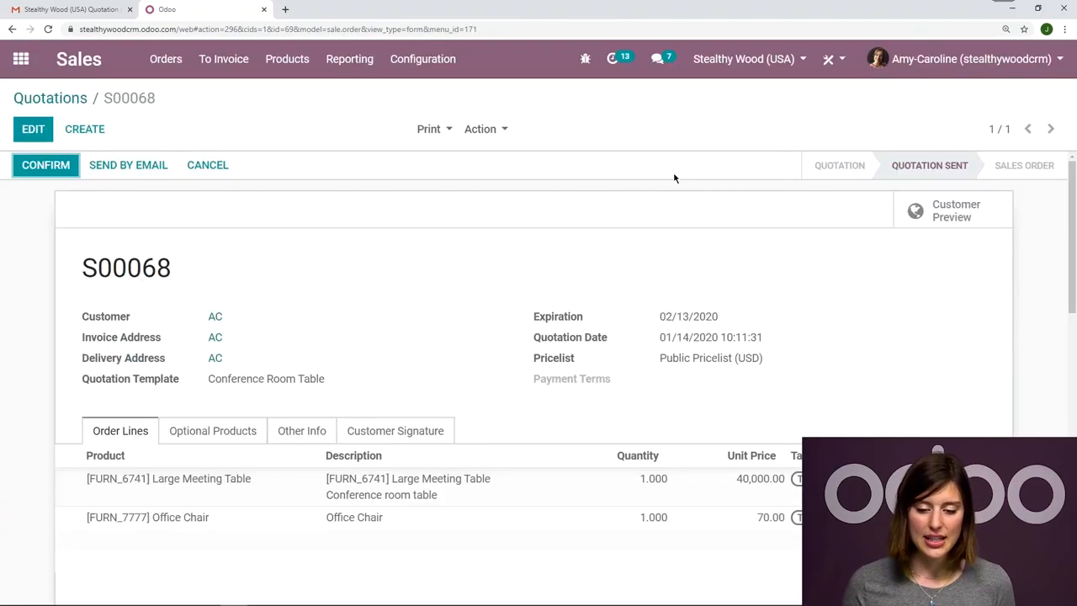
scroll(480, 312, "down", 9)
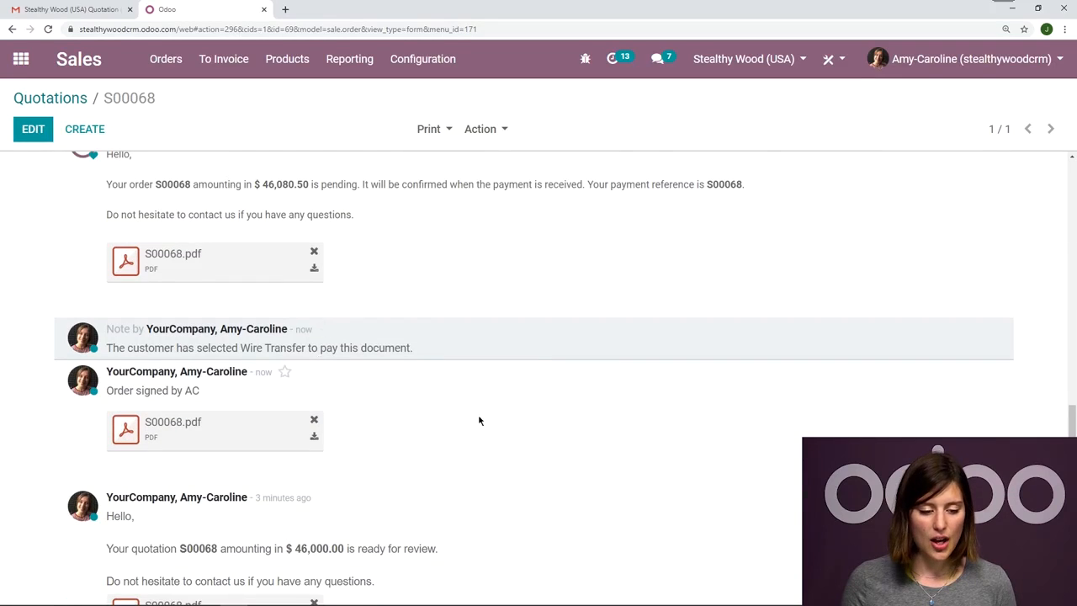
left_click_drag(413, 348, 120, 347)
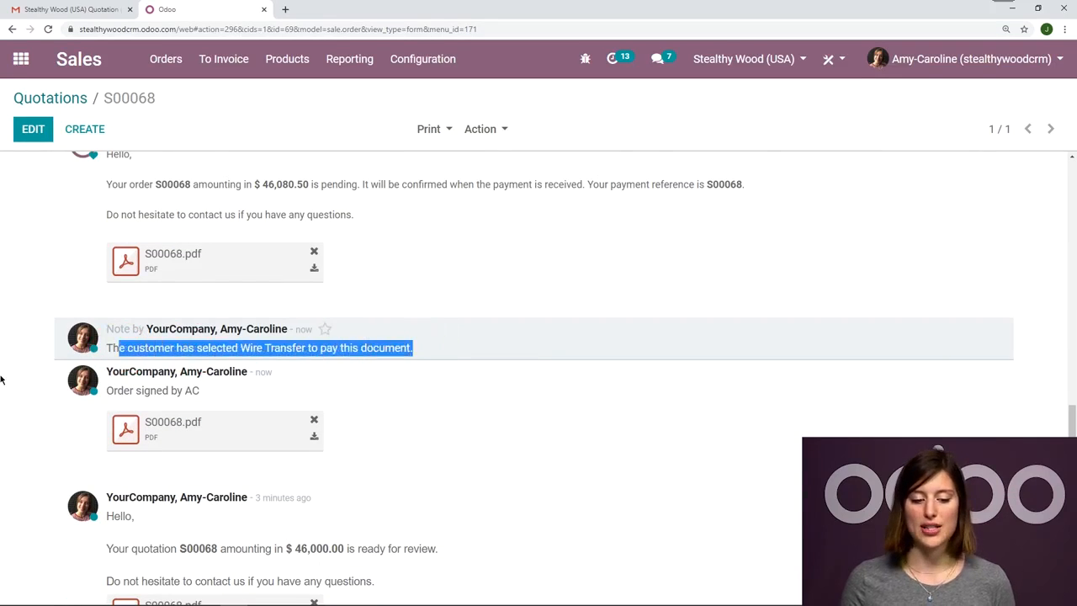